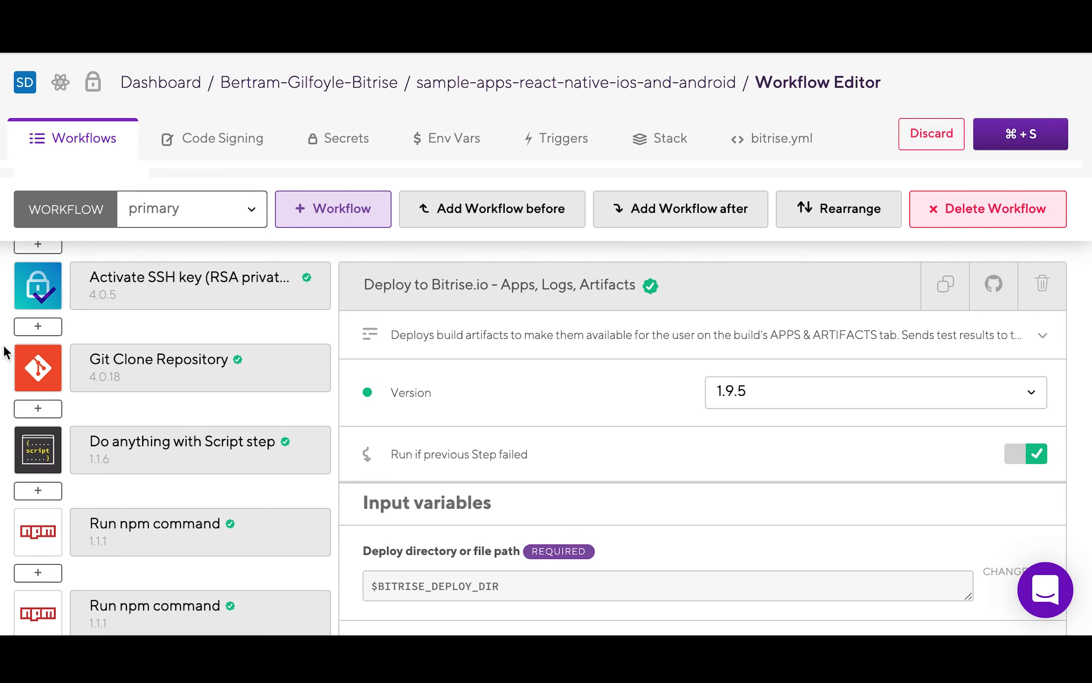
Step: Inspect the Git Clone Repository and Run npm command steps, then review the deploy and primary workflows
scroll(7, 350, down, 3)
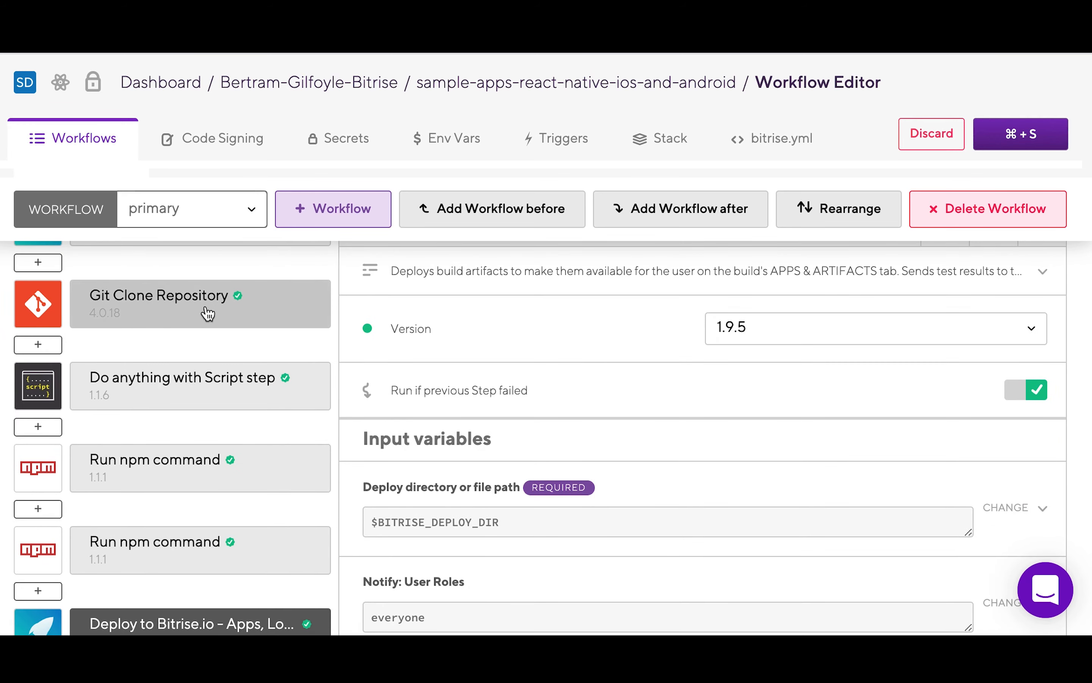
click(207, 312)
click(199, 461)
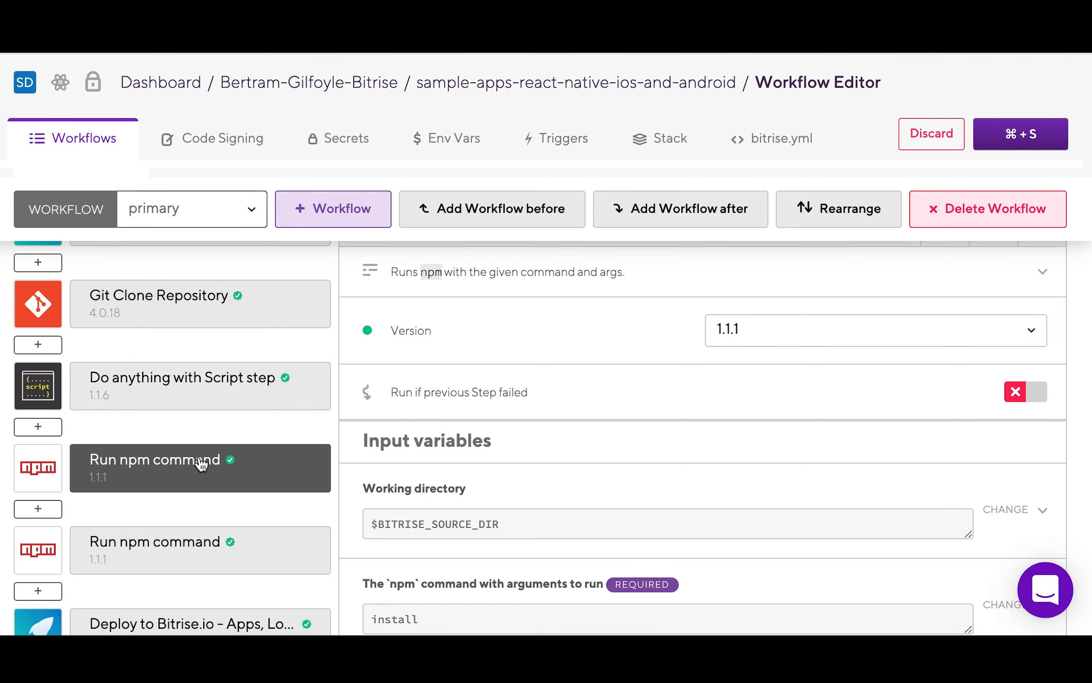
click(207, 218)
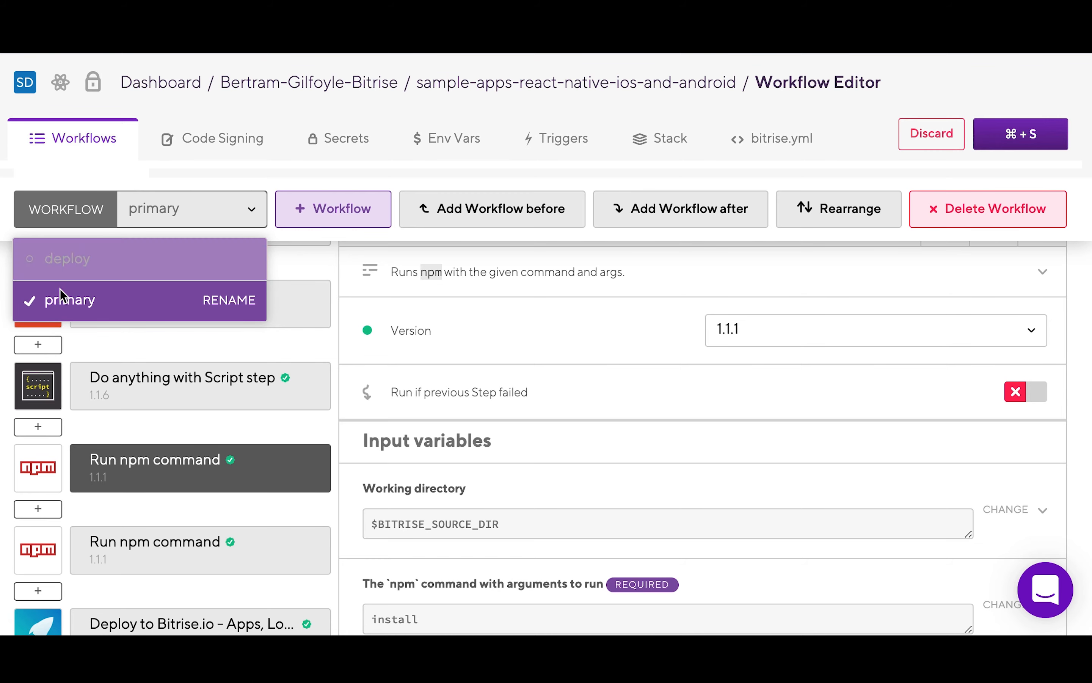
click(2, 316)
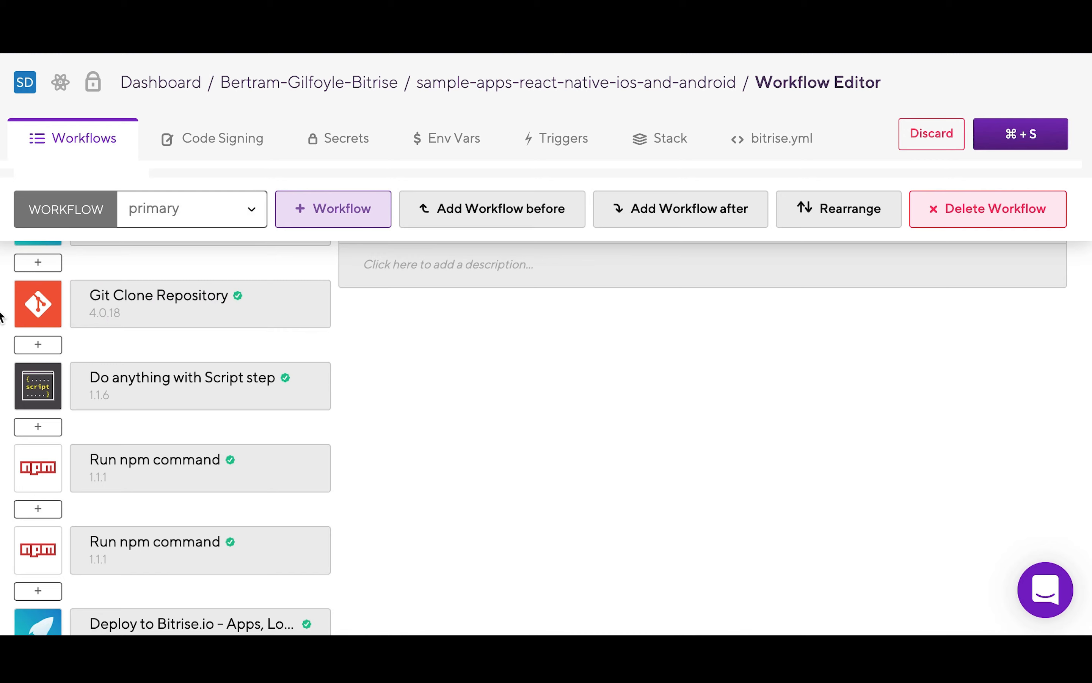
Step: Inspect the npm install and npm test Run npm command steps' settings
scroll(254, 312, up, 2)
scroll(254, 311, down, 4)
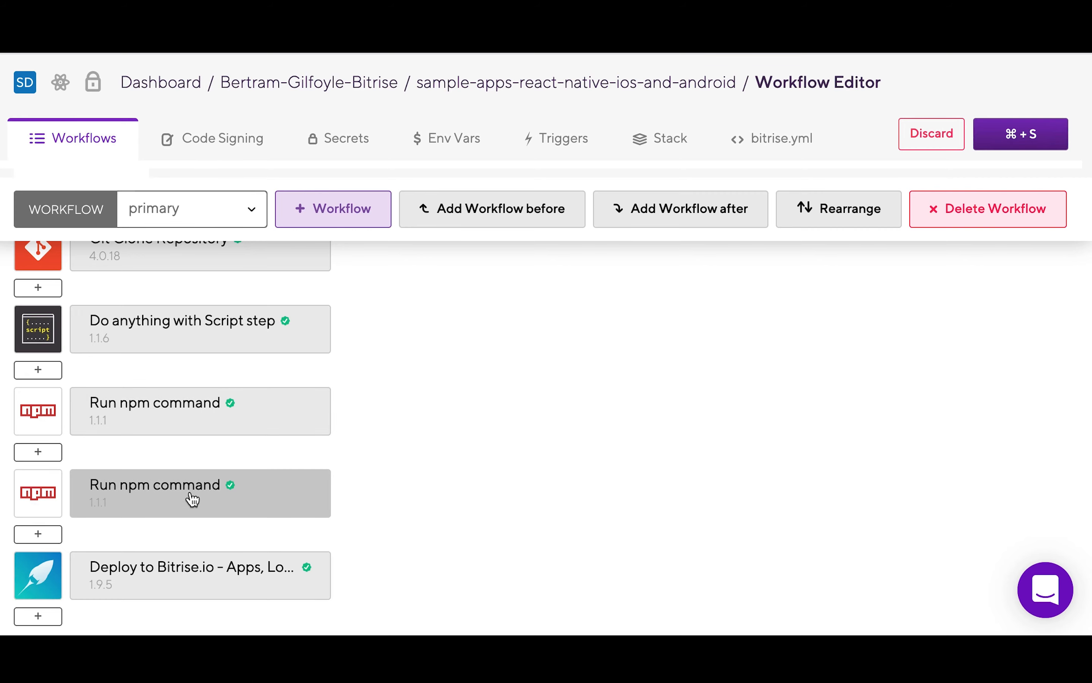
click(185, 423)
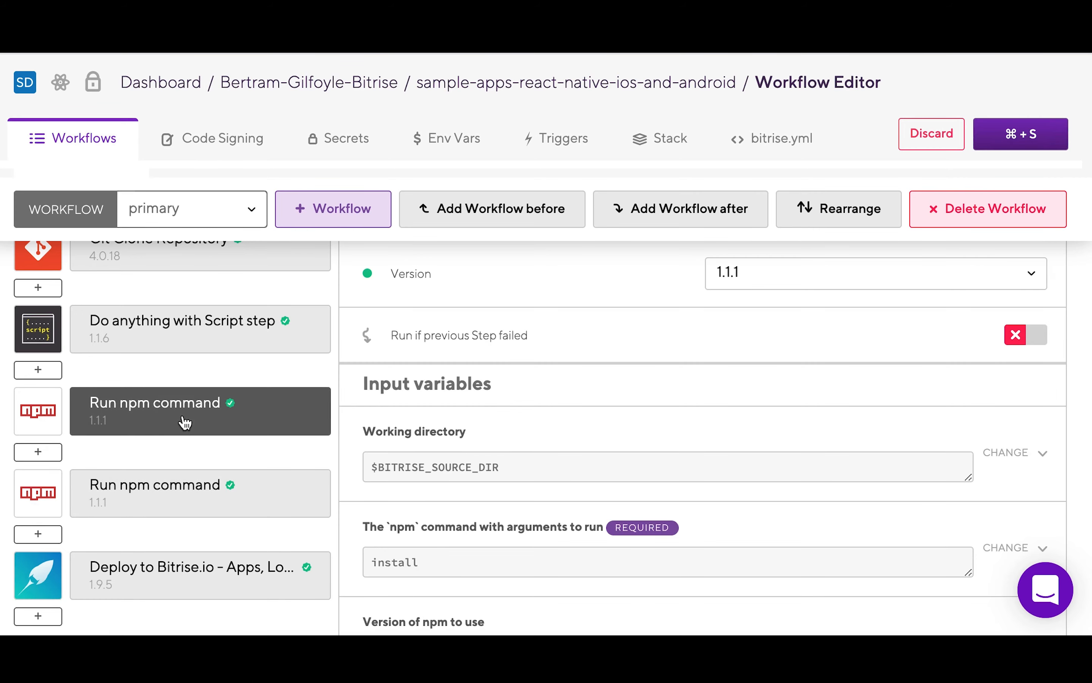
scroll(679, 372, down, 5)
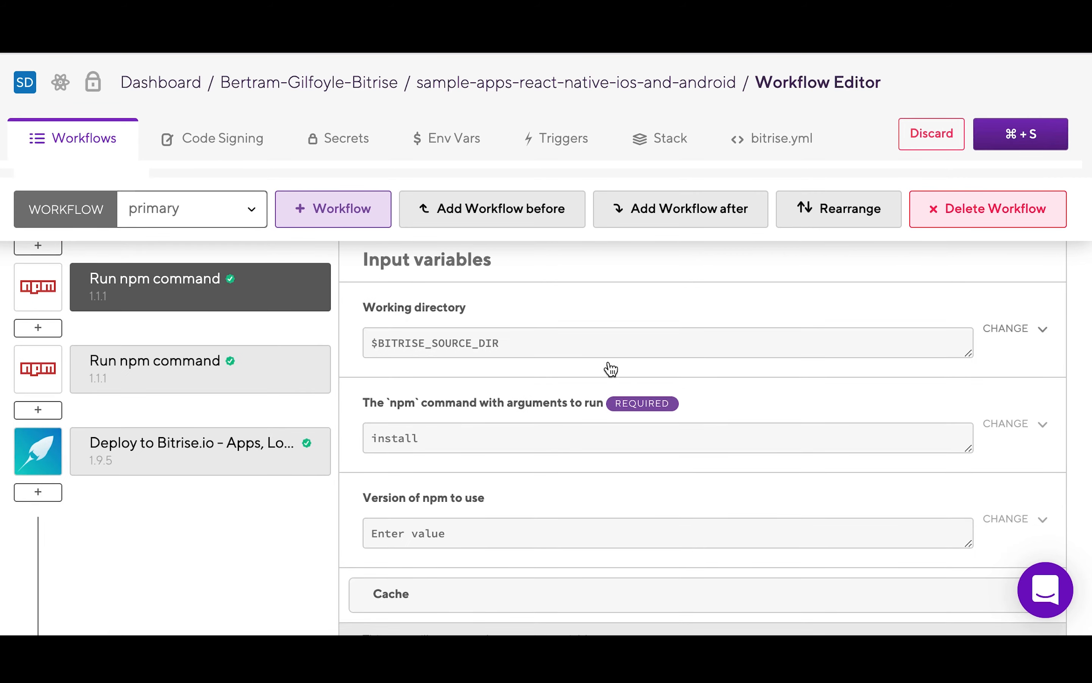
click(175, 365)
scroll(434, 384, up, 10)
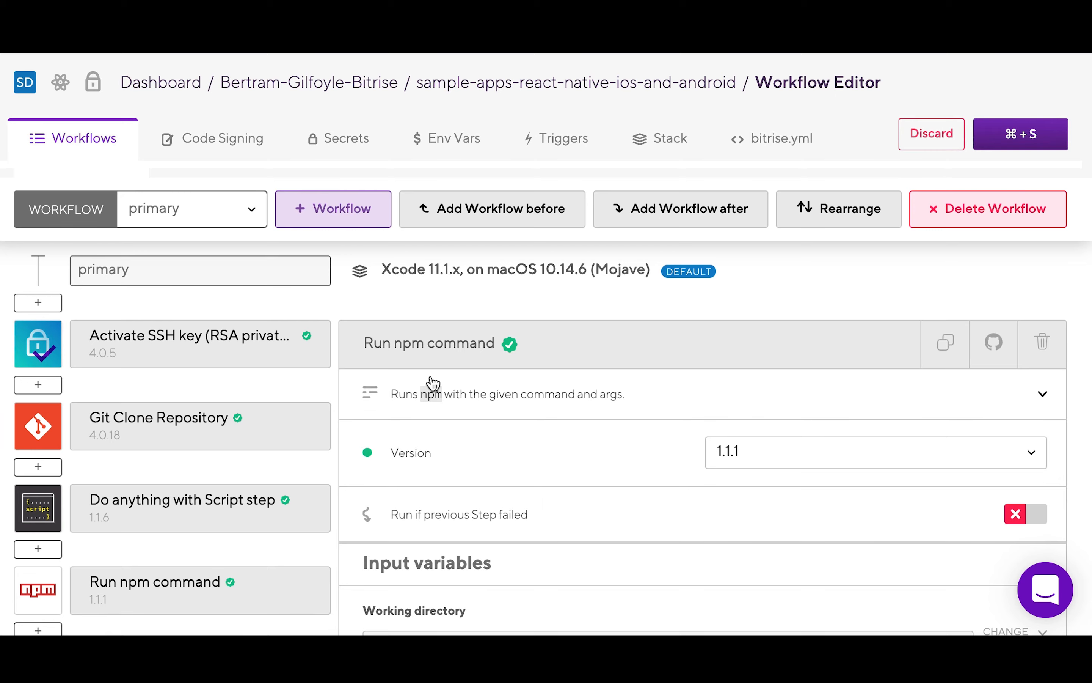
Step: Open the Install missing Android SDK components step (version 2.3.8) at the workflow's end
scroll(203, 389, down, 6)
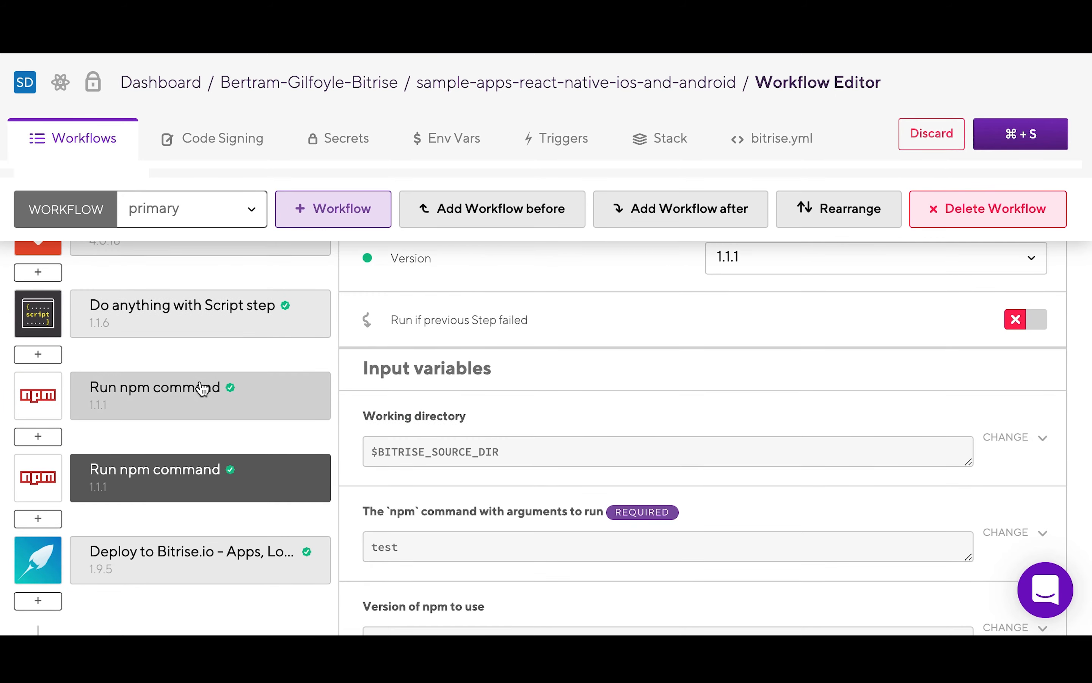
scroll(209, 519, down, 3)
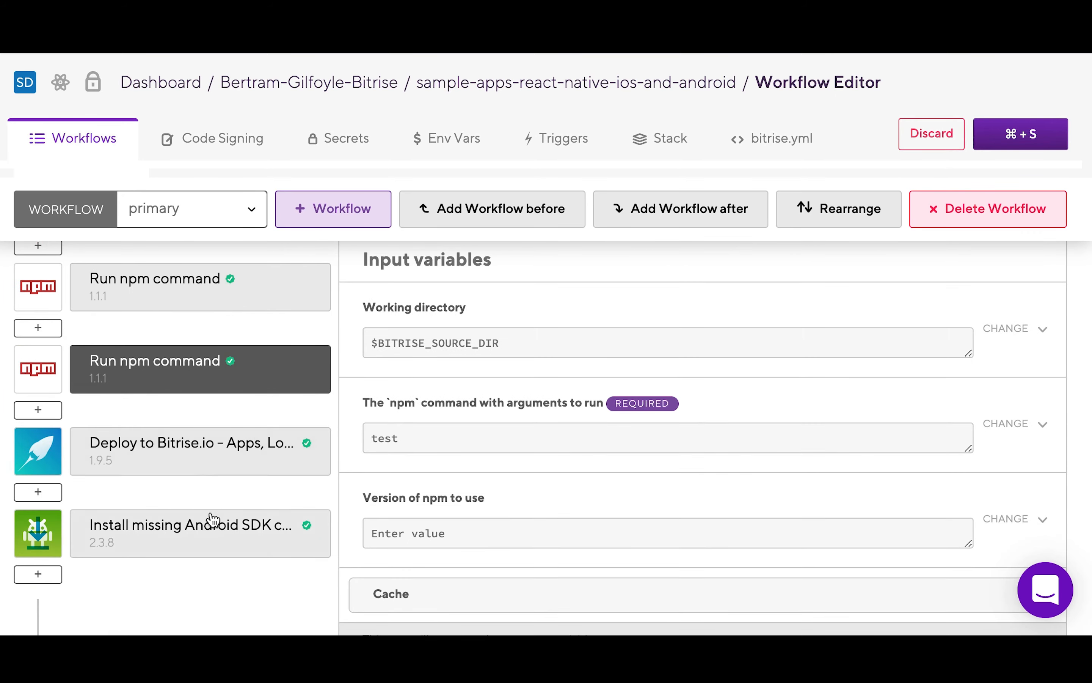
click(212, 531)
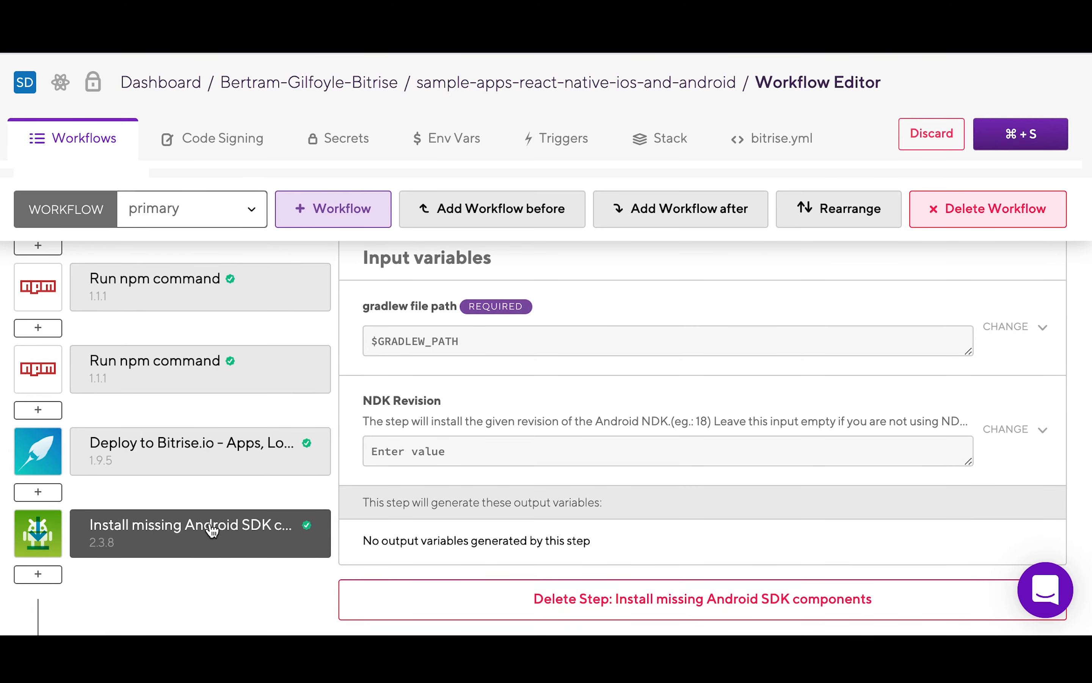
scroll(875, 309, down, 1)
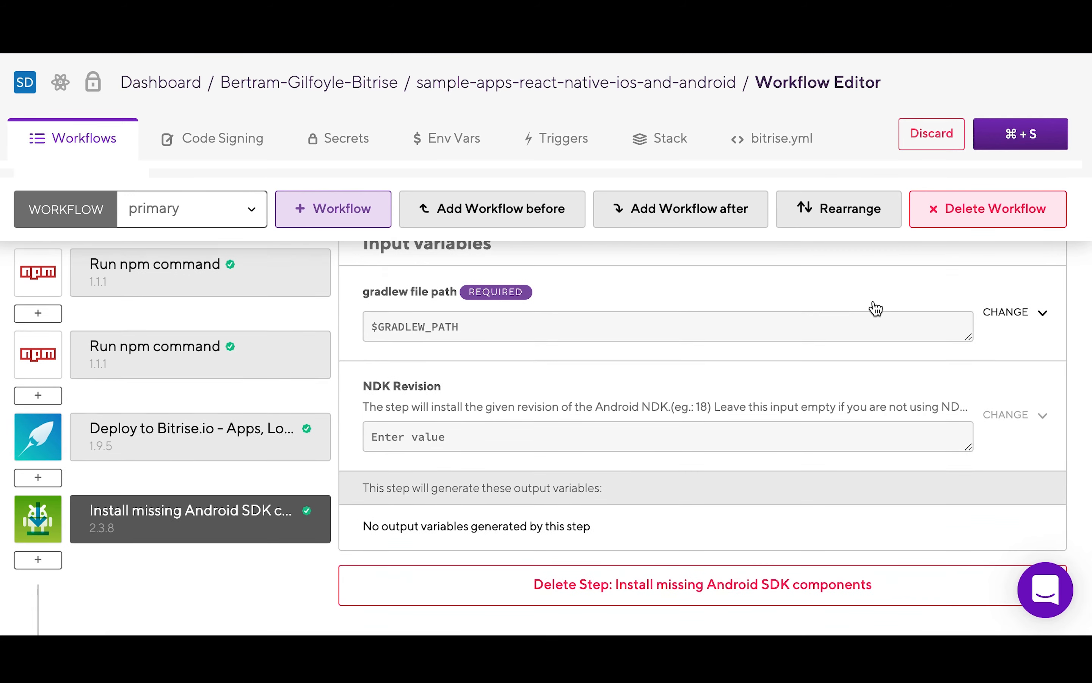
scroll(876, 309, down, 3)
scroll(876, 308, up, 12)
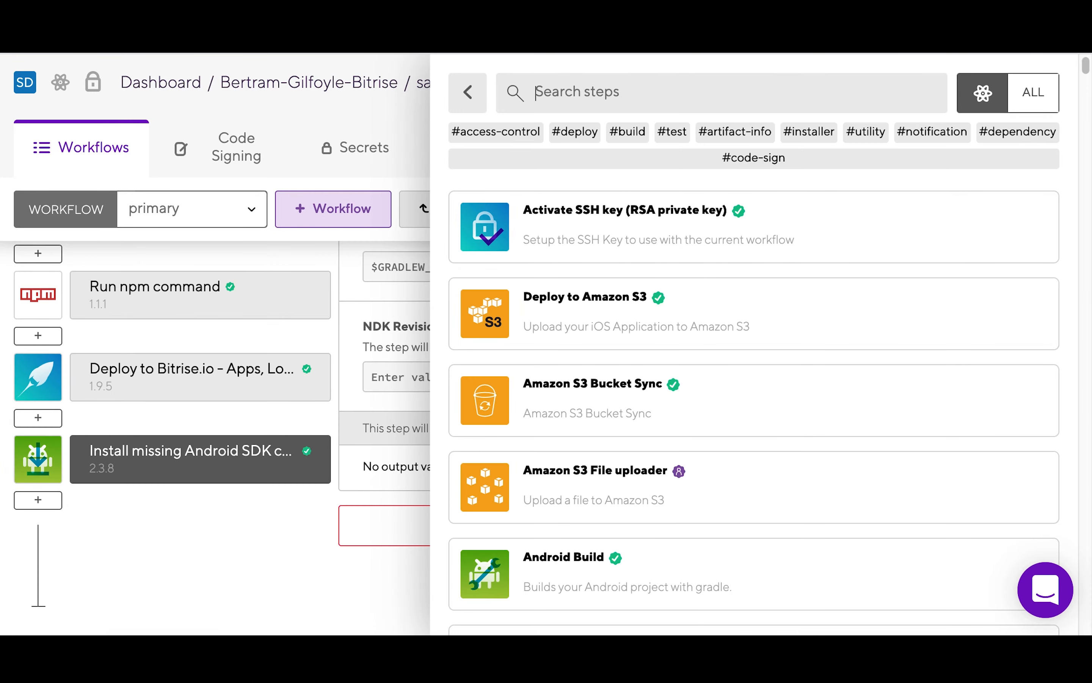
Step: Search the step library for 'run co' and add Run CocoaPods install 1.10.1 to the workflow's end
text(rn)
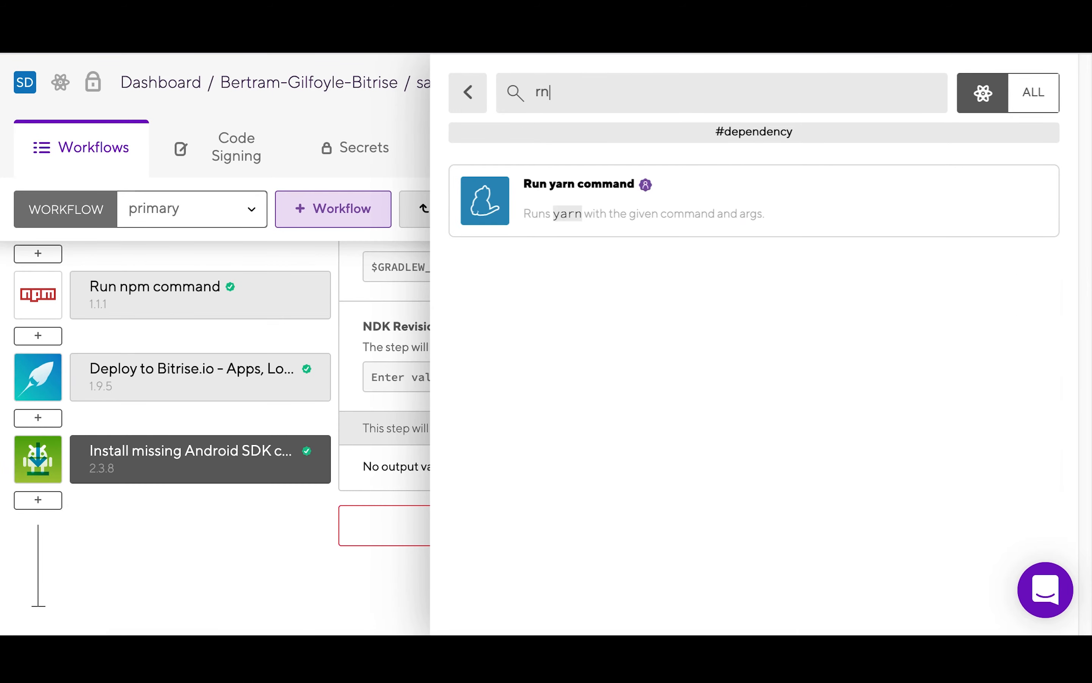
key(BackSpace)
key(BackSpace)
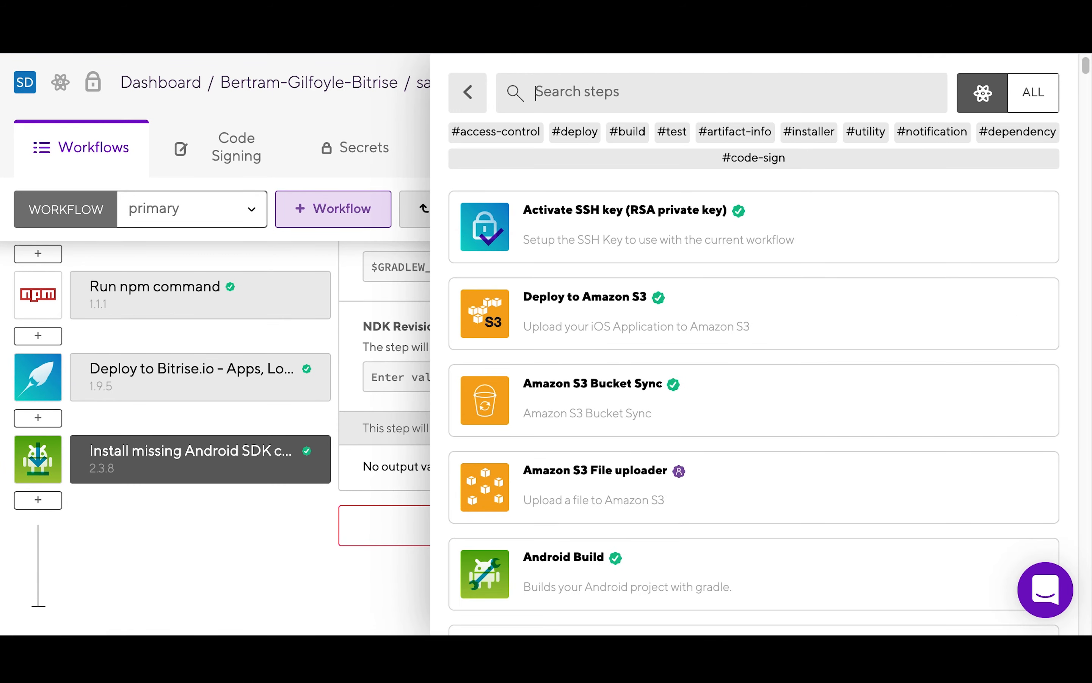
text(run co)
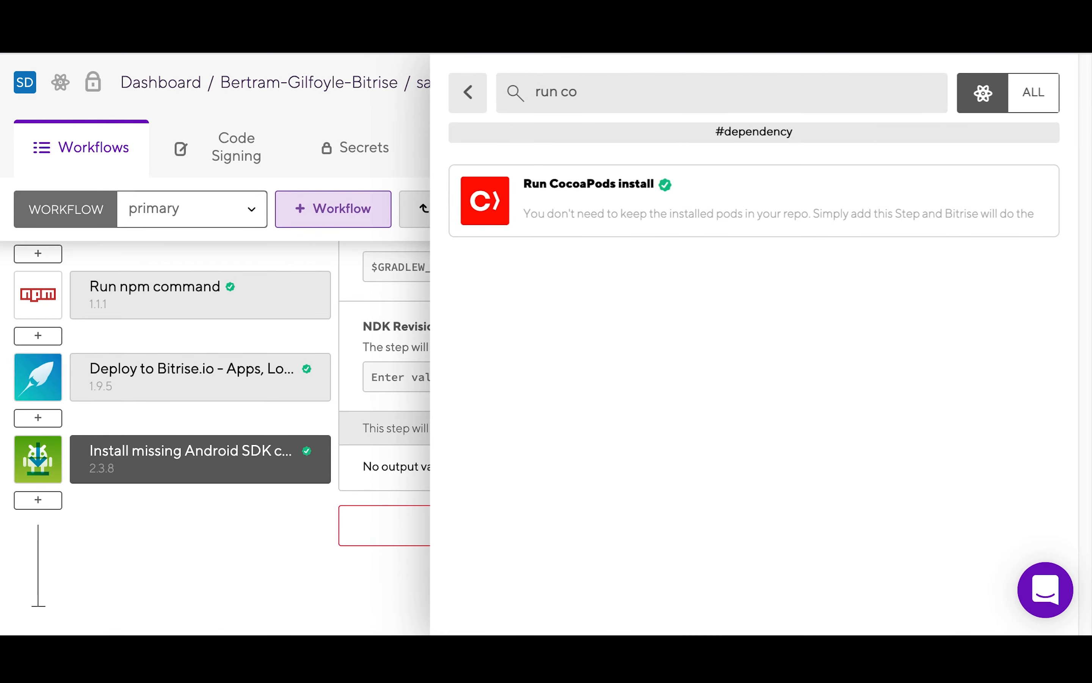
click(831, 192)
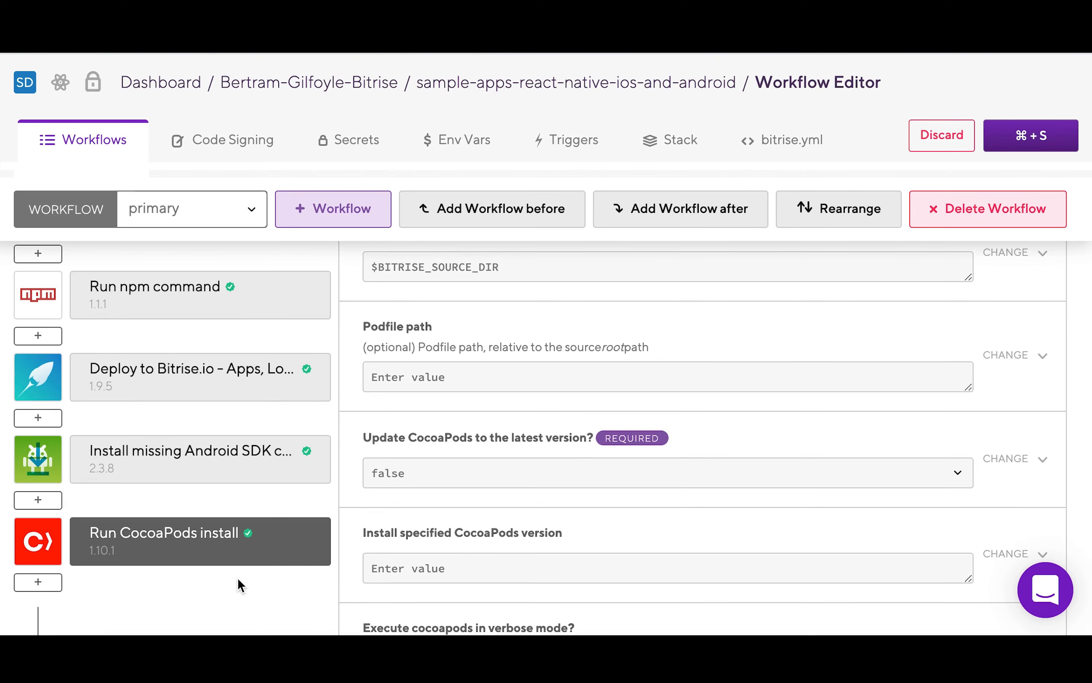
scroll(147, 504, up, 5)
Step: Reorder the steps so Script comes first, followed by Git Clone Repository and Activate SSH key
scroll(146, 506, up, 4)
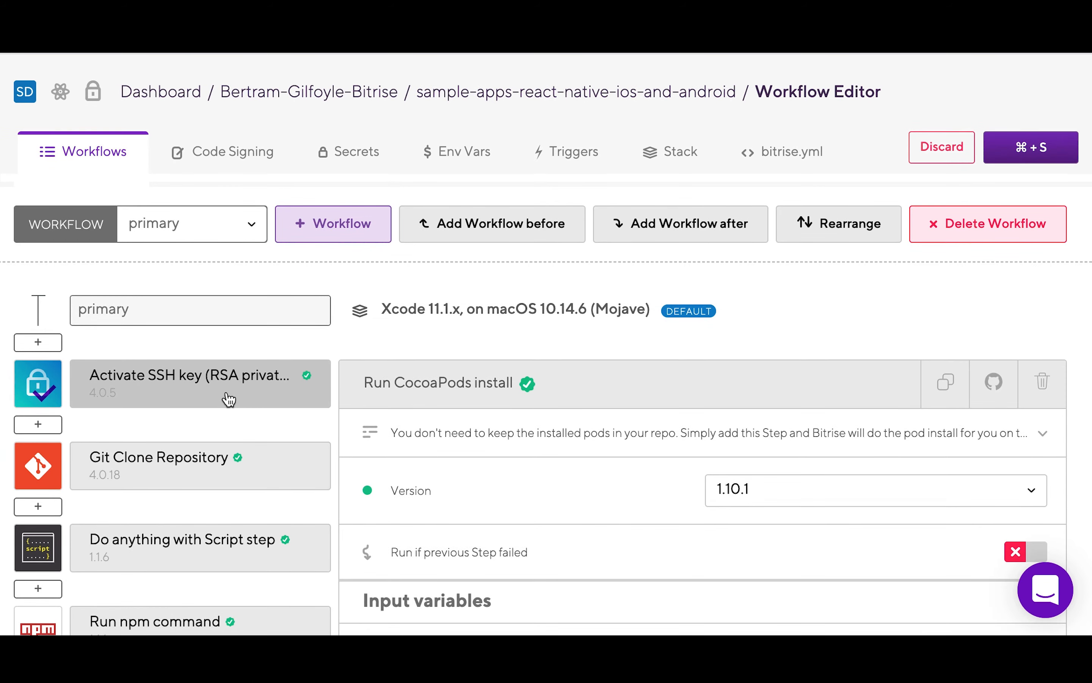
mouse_move(224, 391)
mouse_down()
mouse_move(212, 490)
mouse_move(216, 475)
mouse_up()
drag(202, 546, 197, 447)
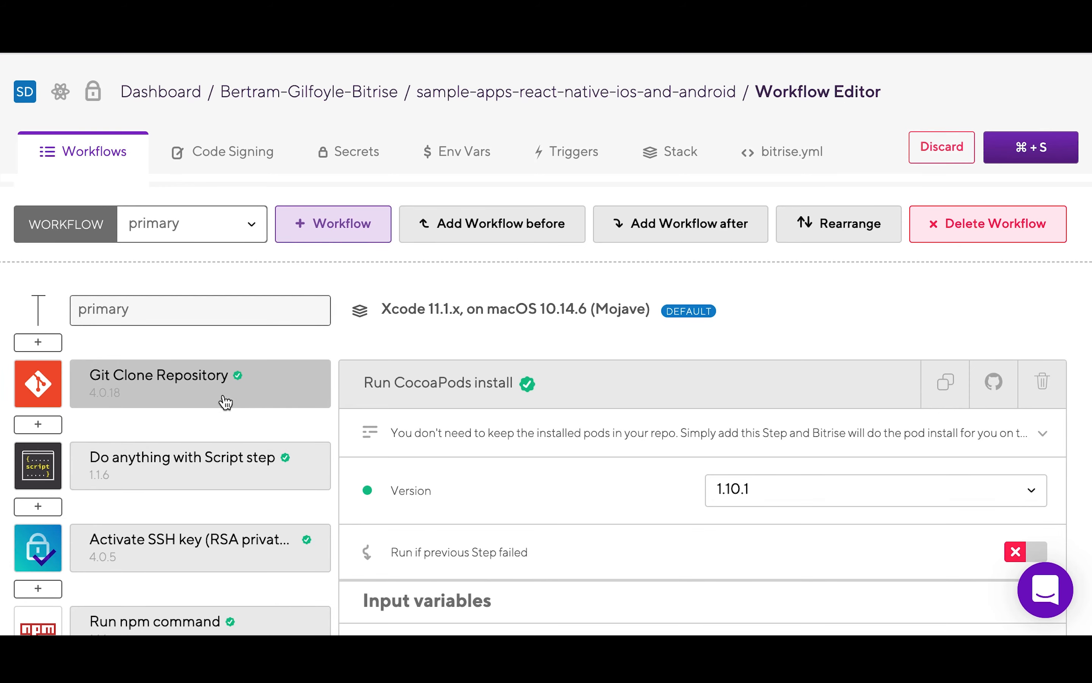
mouse_move(224, 397)
mouse_down()
mouse_move(210, 499)
mouse_move(216, 482)
mouse_up()
Step: Delete the Install missing Android SDK components step and put Git Clone Repository second, after Script
scroll(237, 453, down, 3)
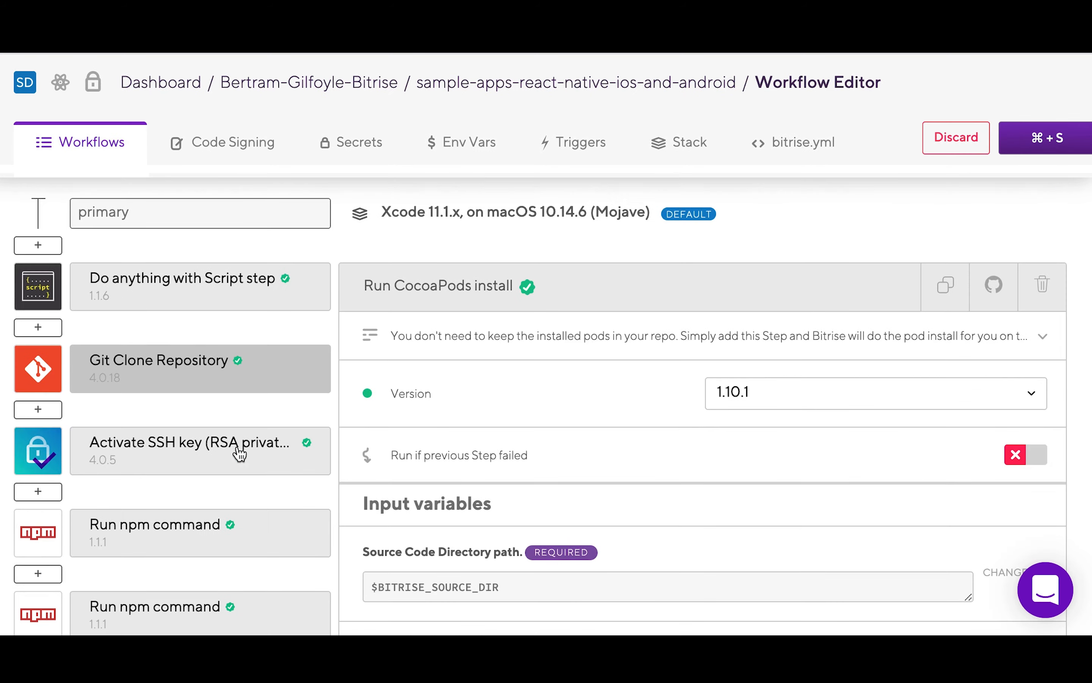
scroll(240, 454, down, 1)
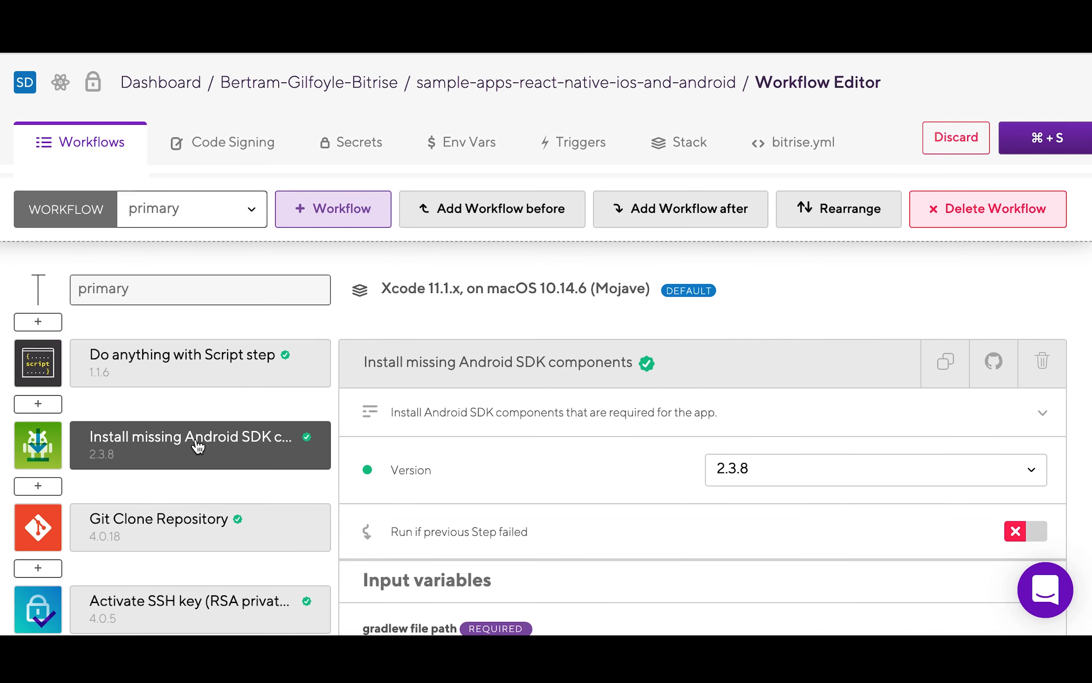
click(1040, 368)
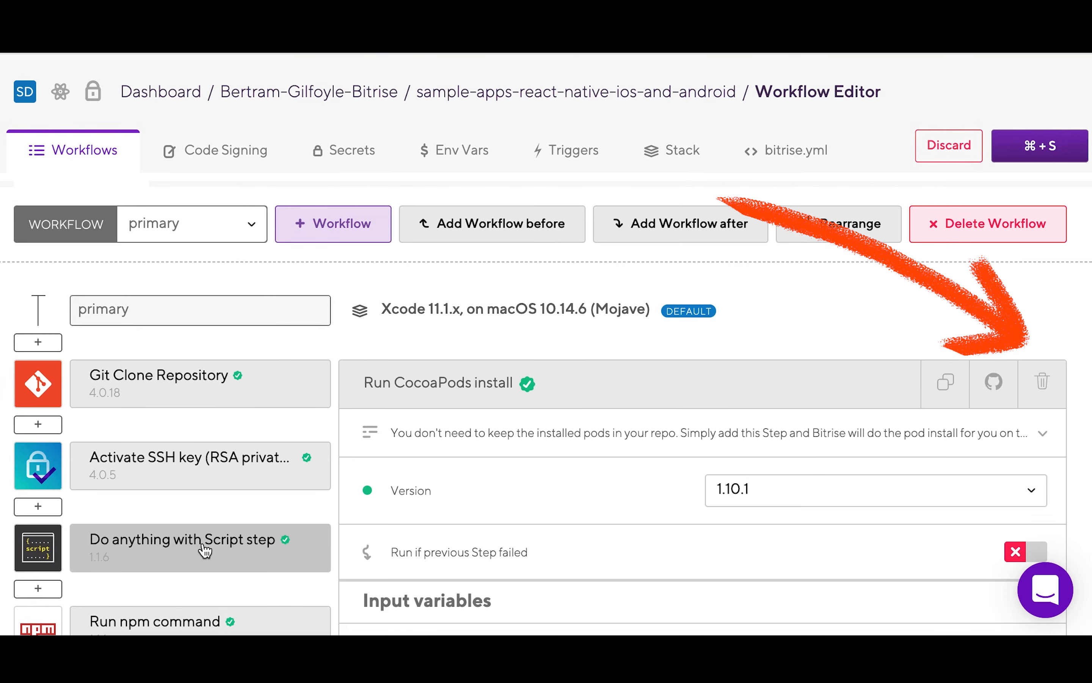
mouse_move(204, 549)
mouse_down()
mouse_move(190, 468)
mouse_move(195, 447)
mouse_move(212, 453)
mouse_up()
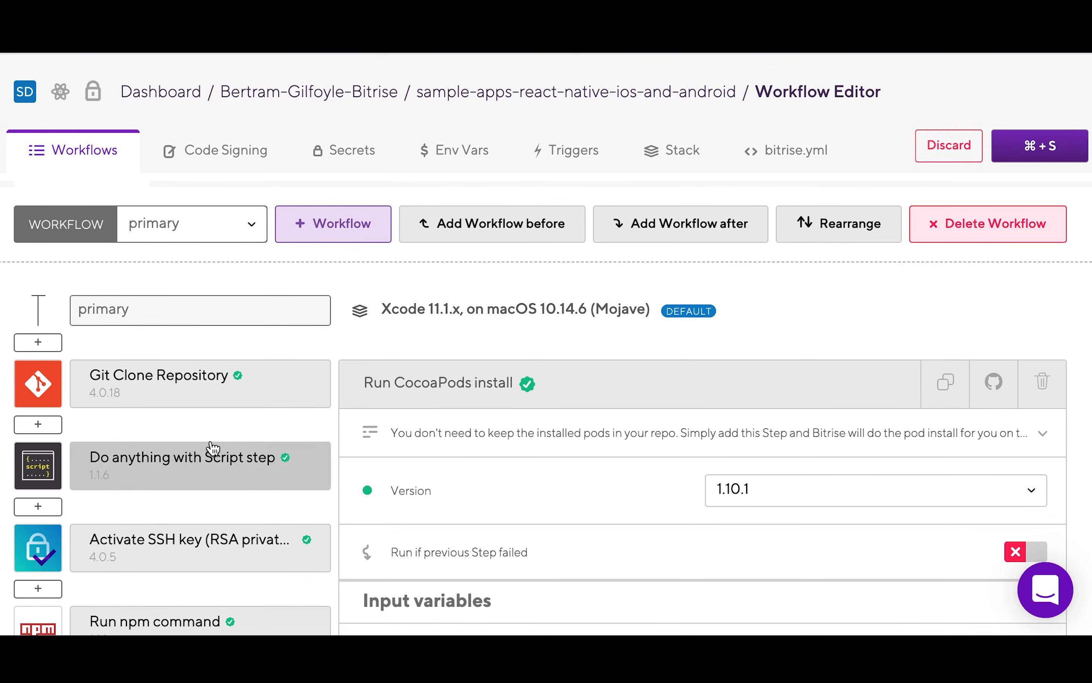
drag(221, 393, 209, 505)
drag(209, 505, 209, 504)
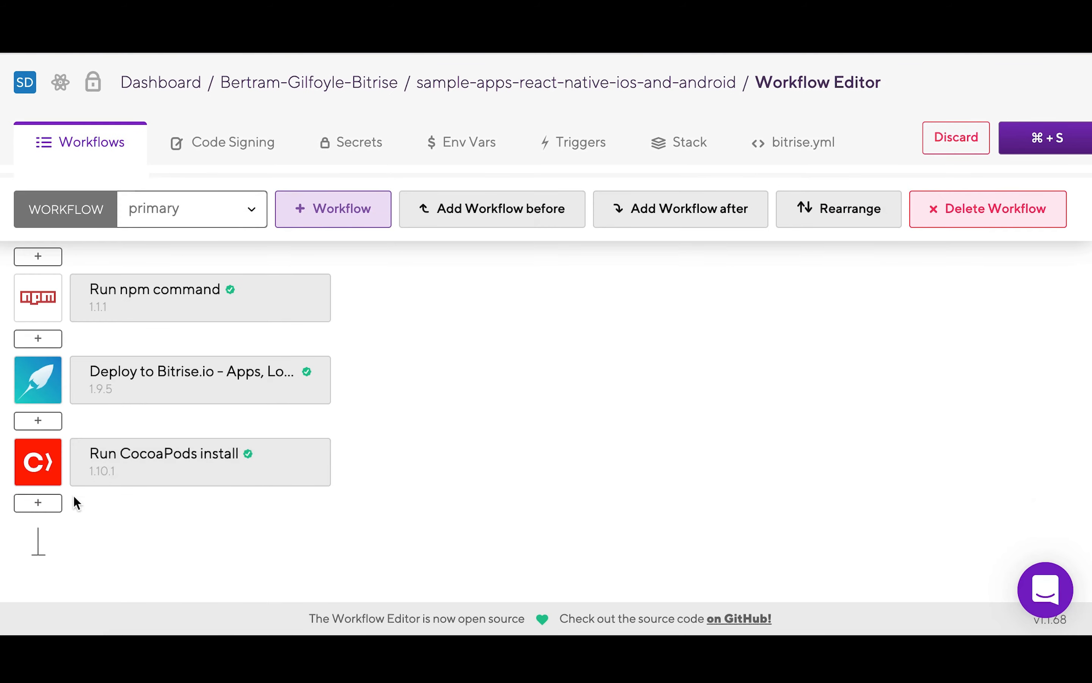
Step: Search all steps for 'slack' and add Send a Slack message 3.1.3 after Run CocoaPods install
click(48, 503)
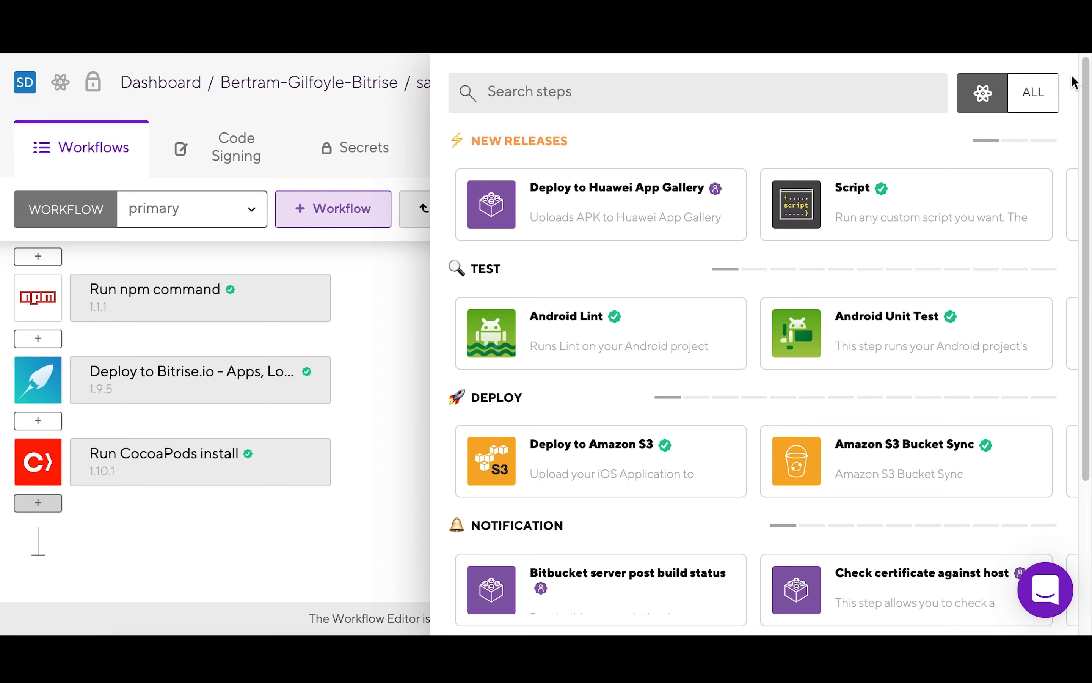
click(1035, 95)
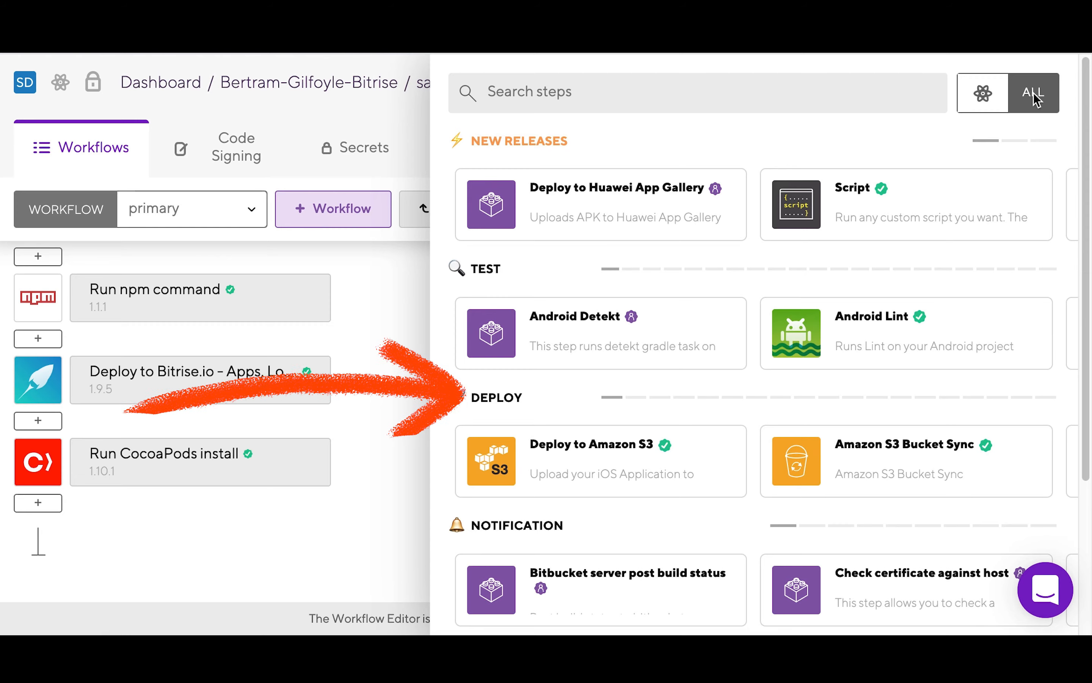
scroll(701, 424, down, 5)
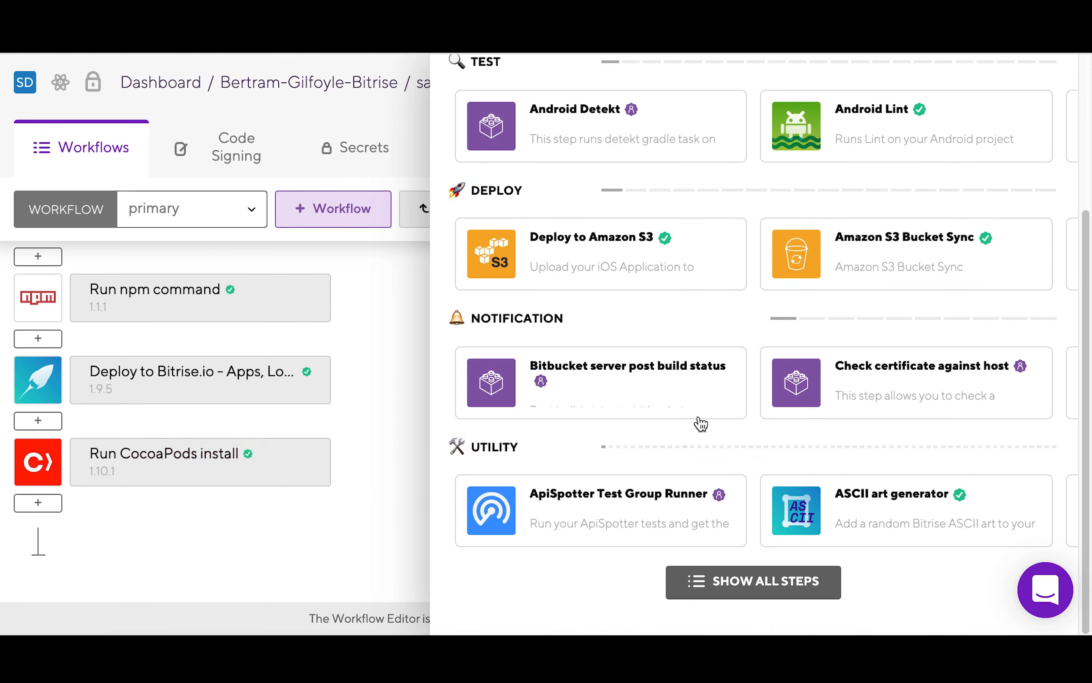
scroll(701, 424, up, 5)
click(573, 94)
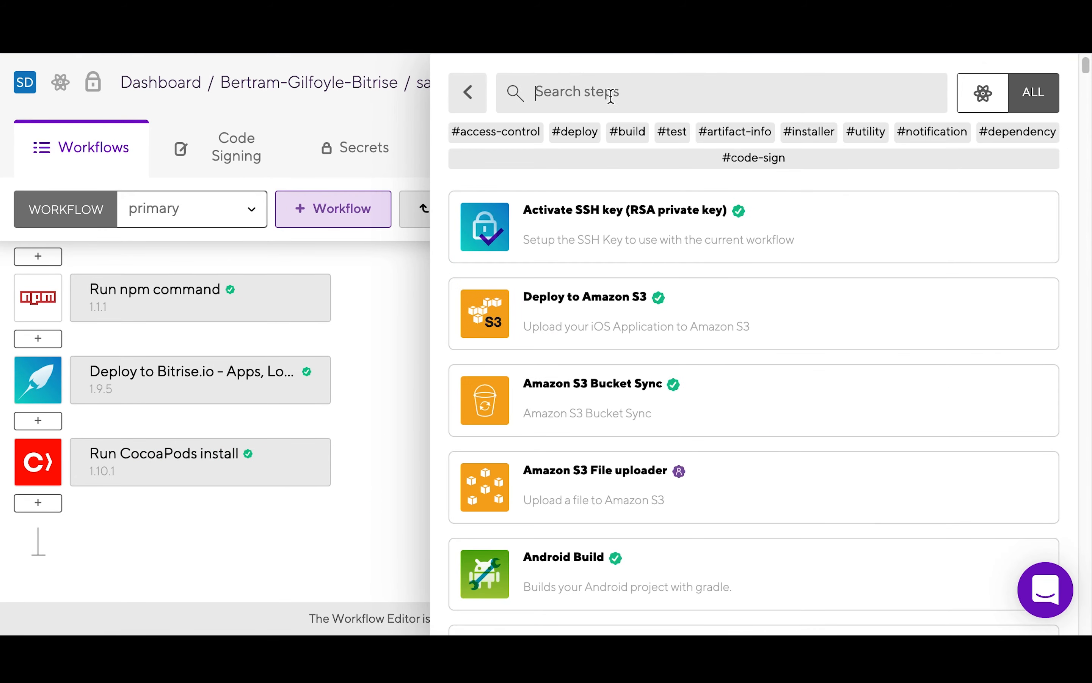
text(slack)
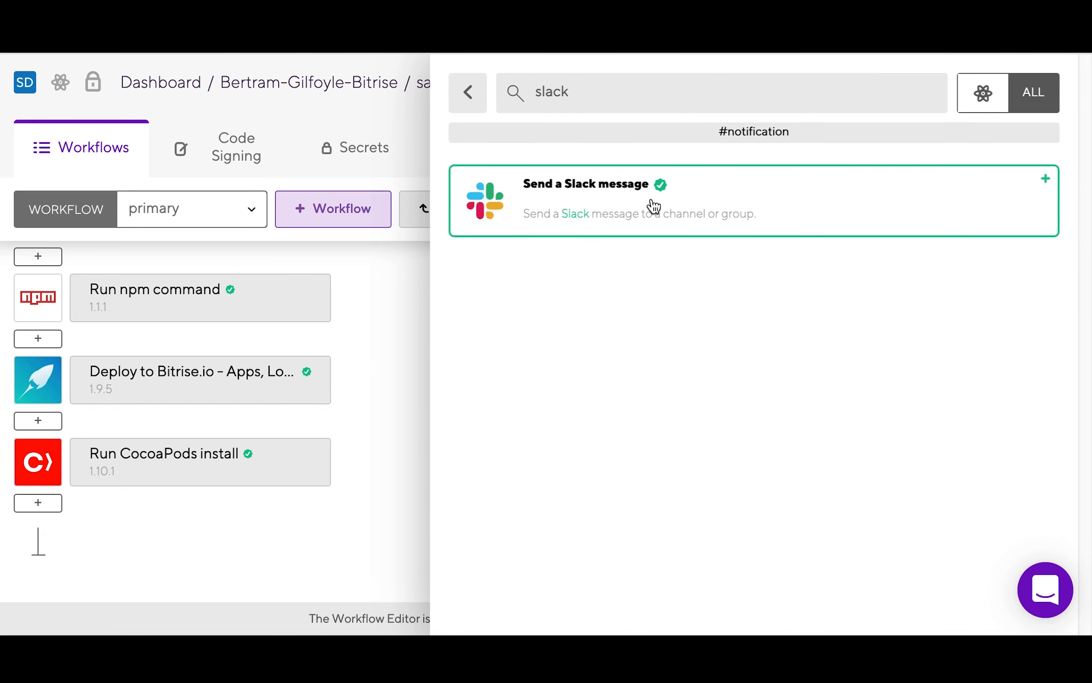
click(563, 209)
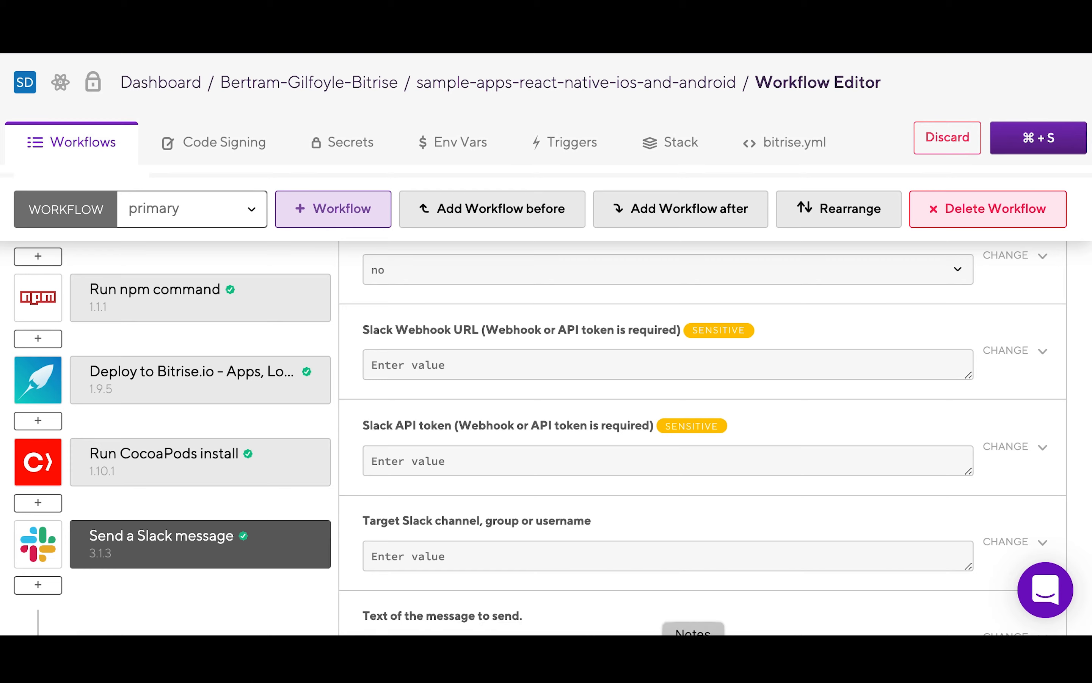
Step: Open the Send a Slack message step's settings
scroll(941, 309, down, 5)
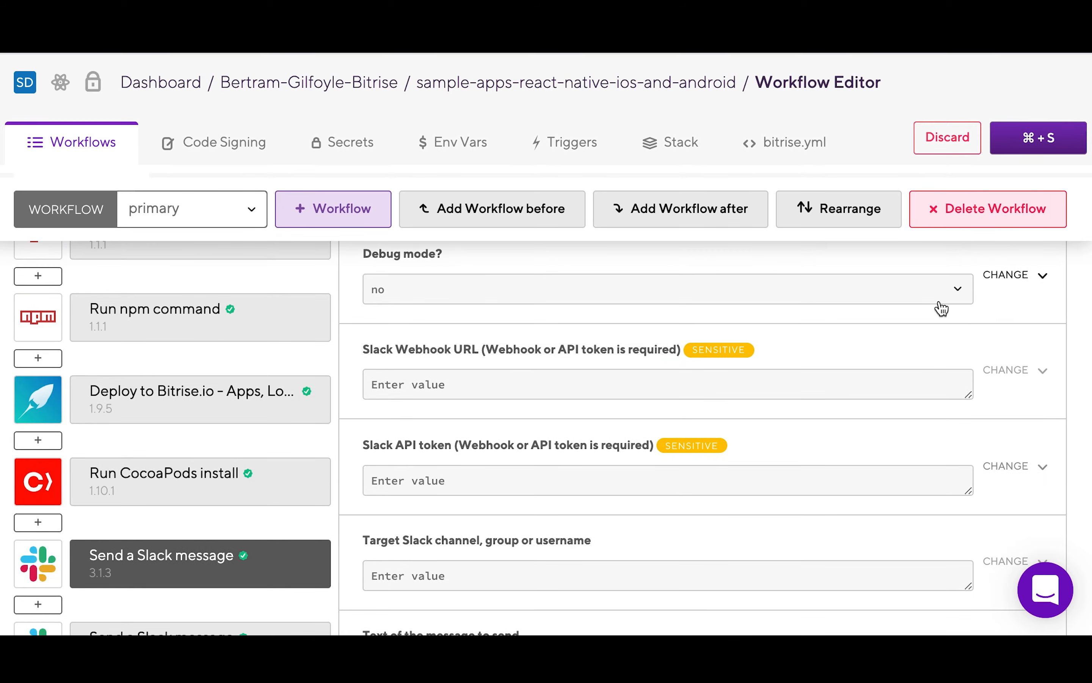
scroll(1029, 307, up, 10)
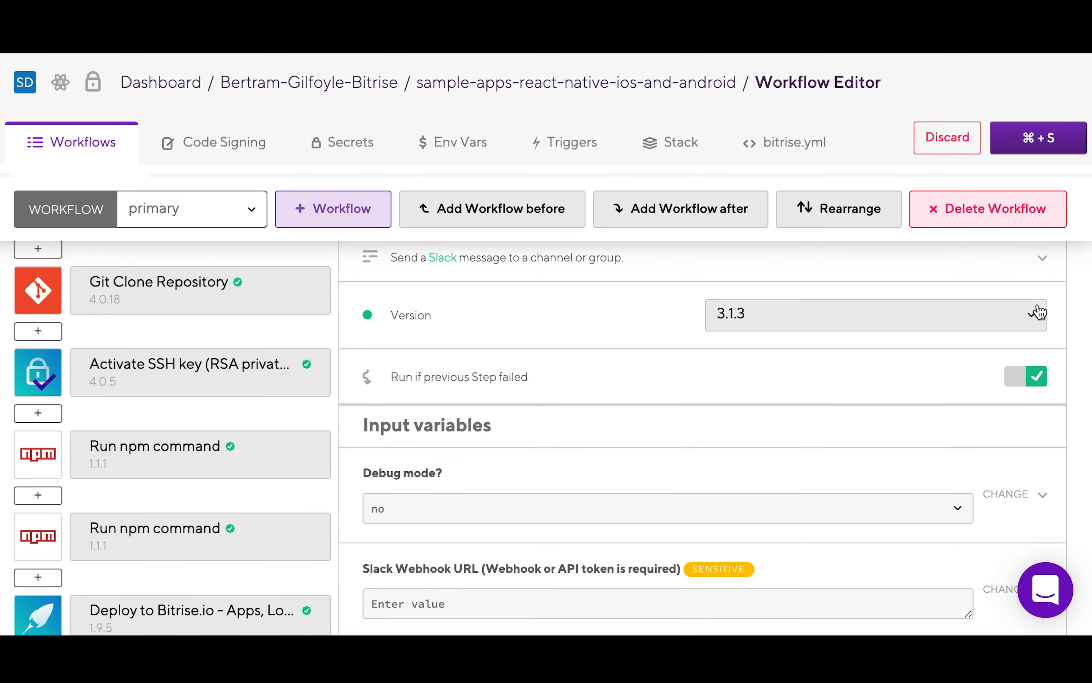
scroll(212, 388, down, 10)
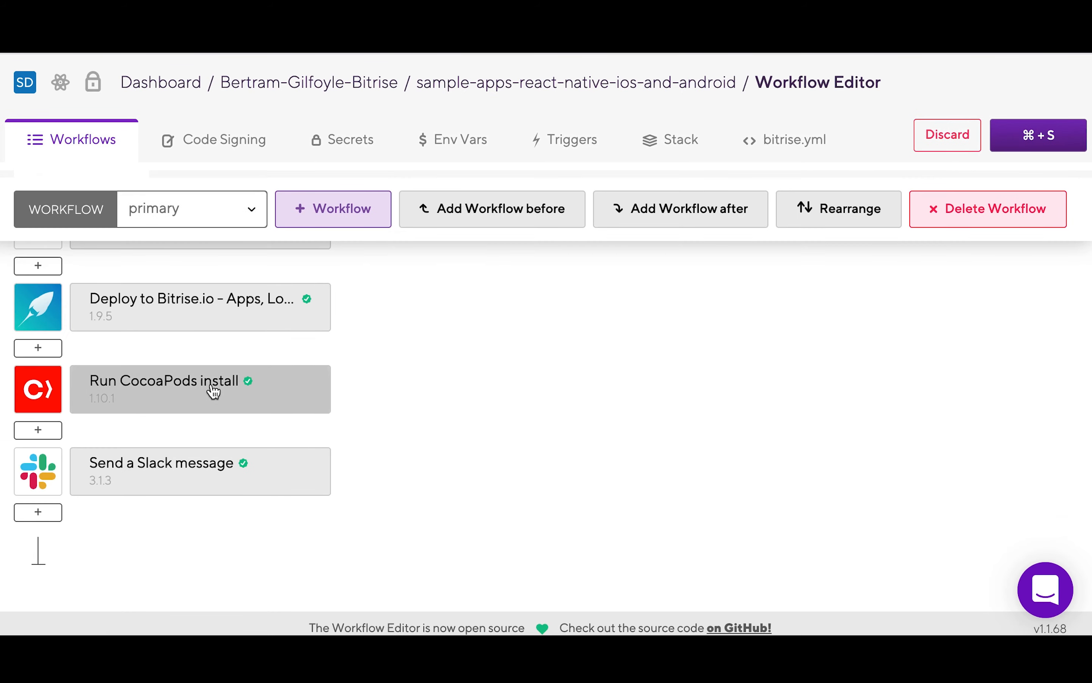
click(164, 482)
Step: Open the second Run npm command step, whose npm command is install
scroll(691, 480, up, 10)
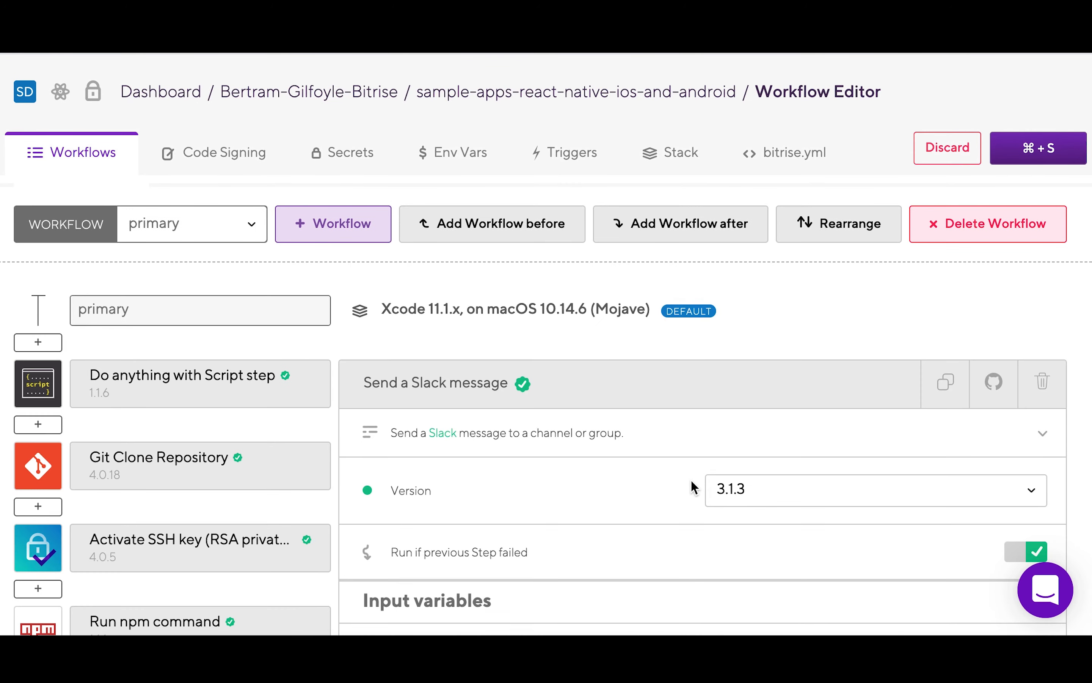
scroll(603, 491, down, 3)
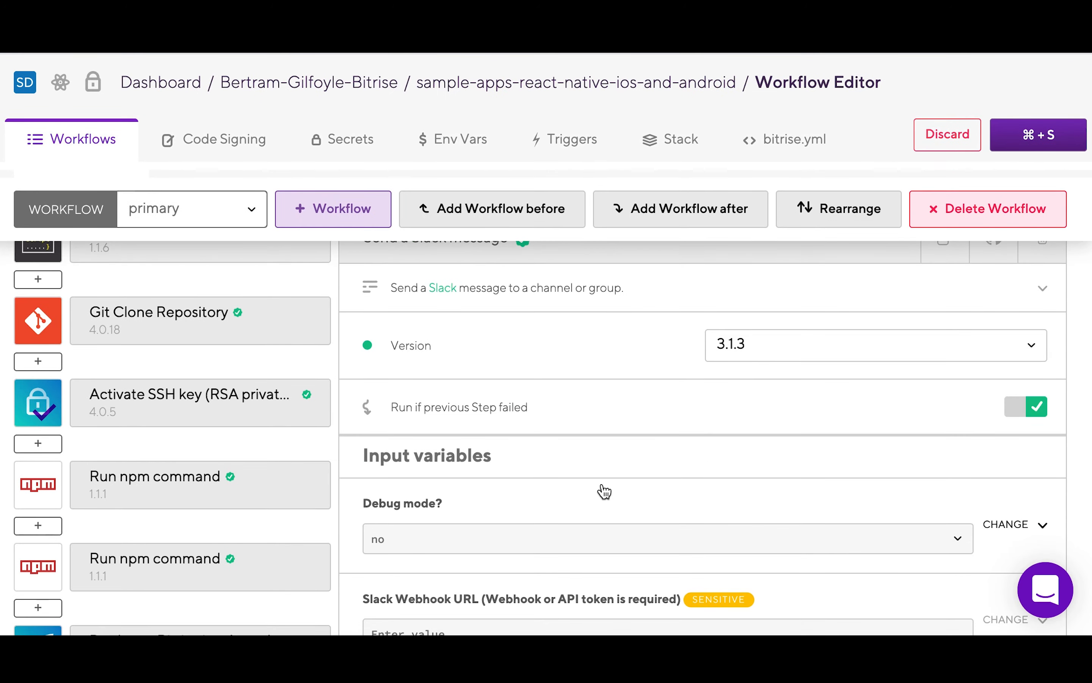
scroll(604, 491, down, 5)
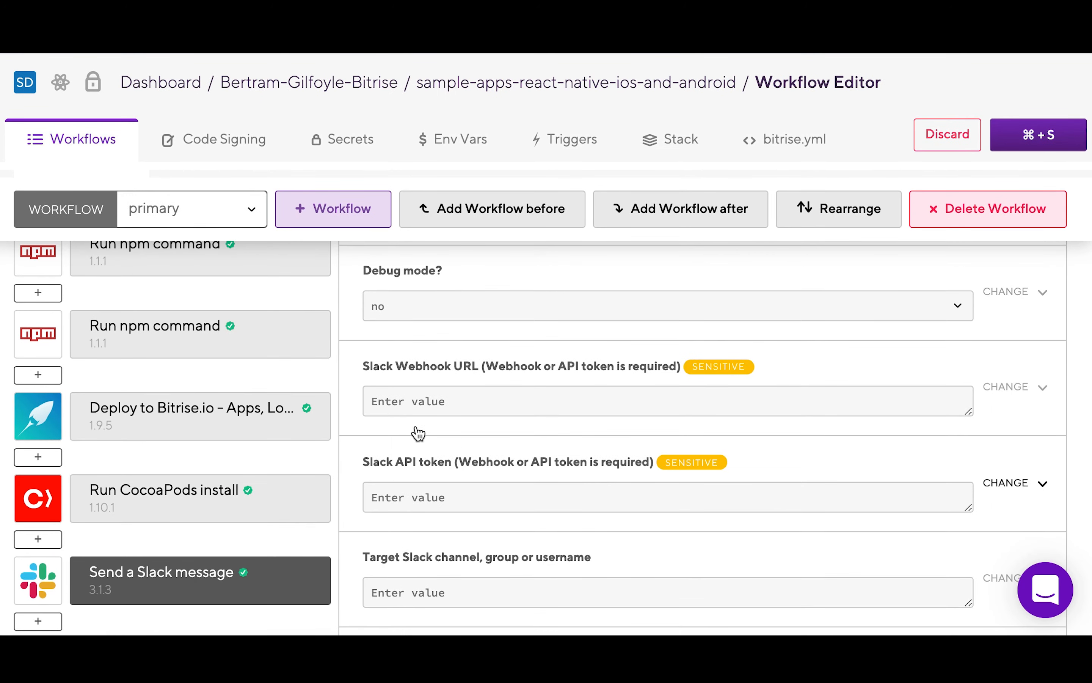
click(242, 348)
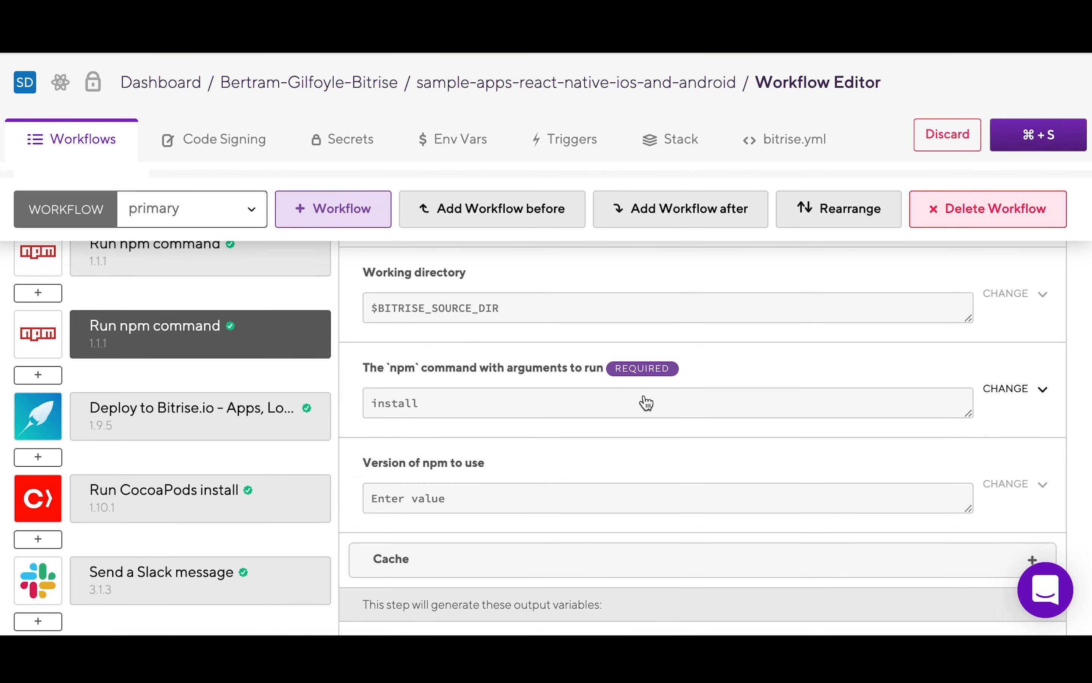
Step: Check the npm command input's details, then open its Insert variable list ($GIT_REPOSITORY_URL, $BITRISE_APP_URL)
scroll(646, 402, up, 2)
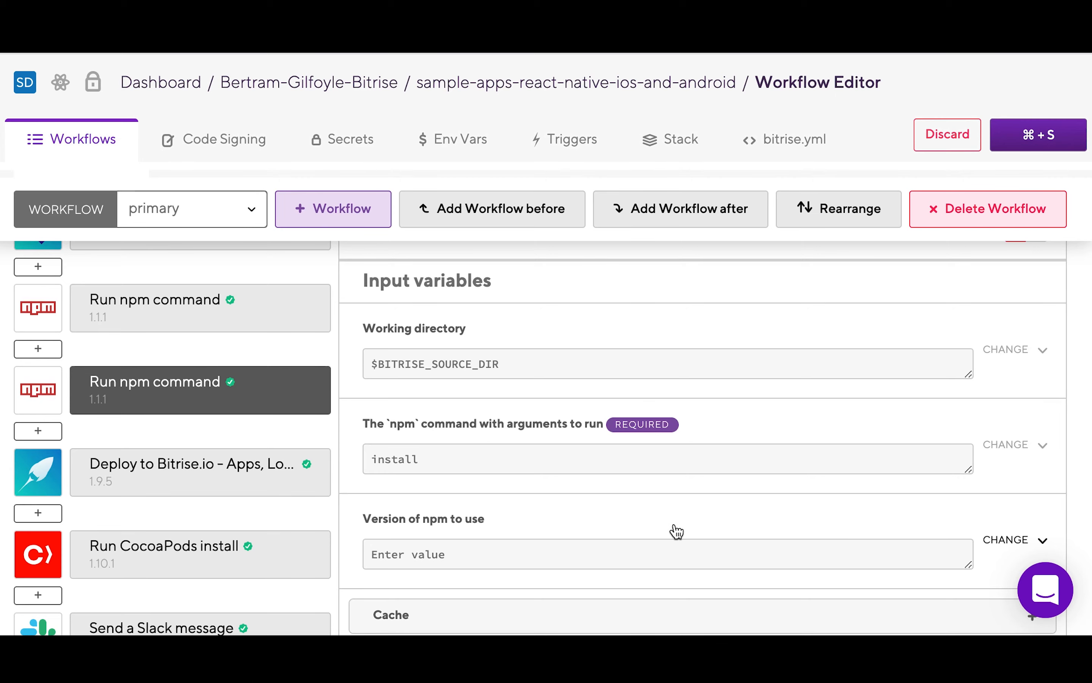
scroll(676, 532, down, 3)
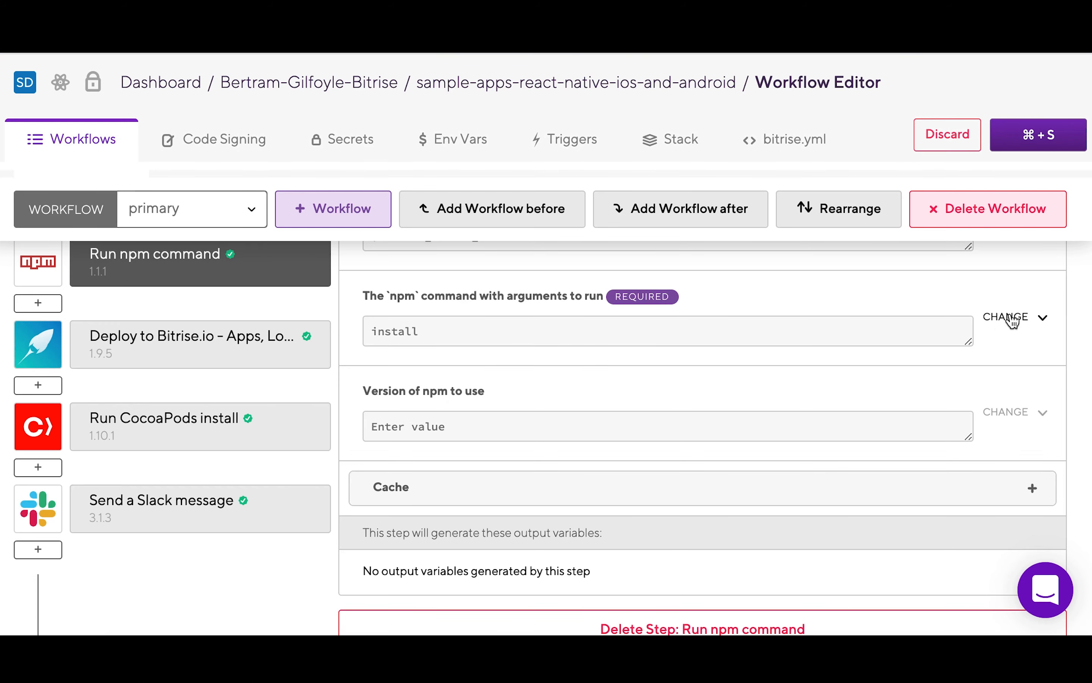
click(639, 299)
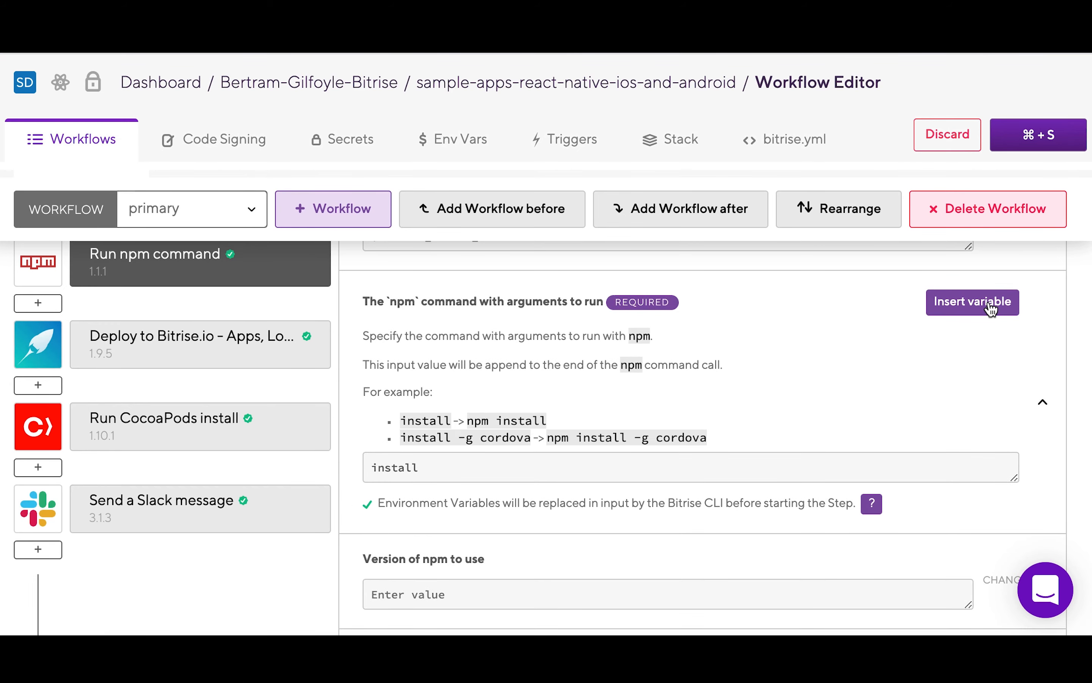
click(592, 353)
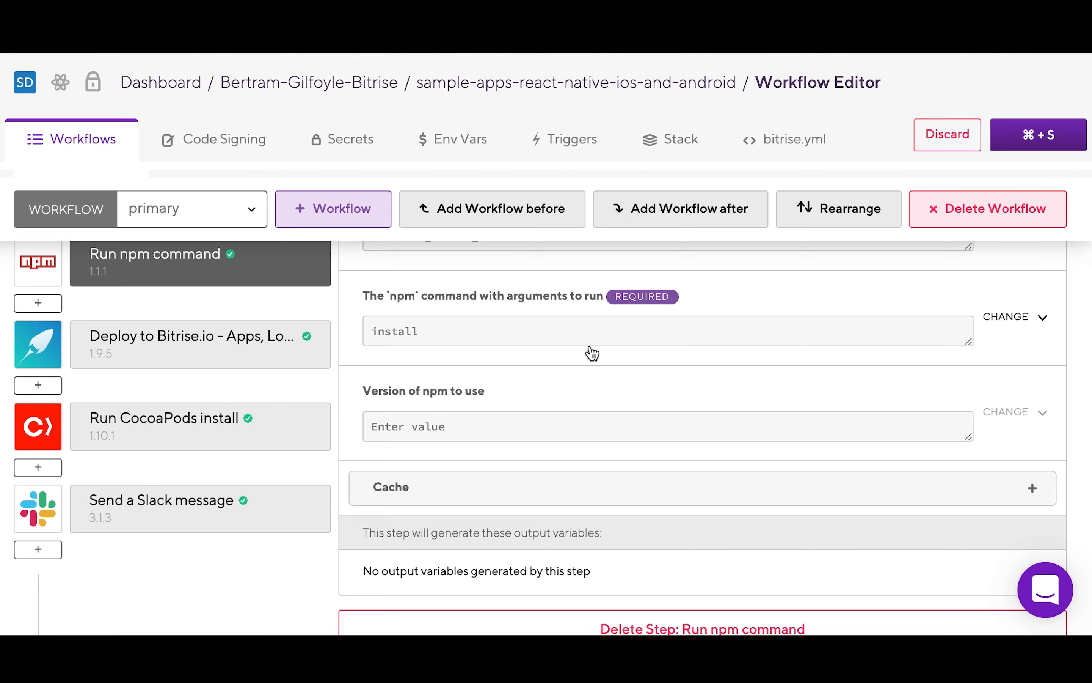
scroll(772, 446, up, 3)
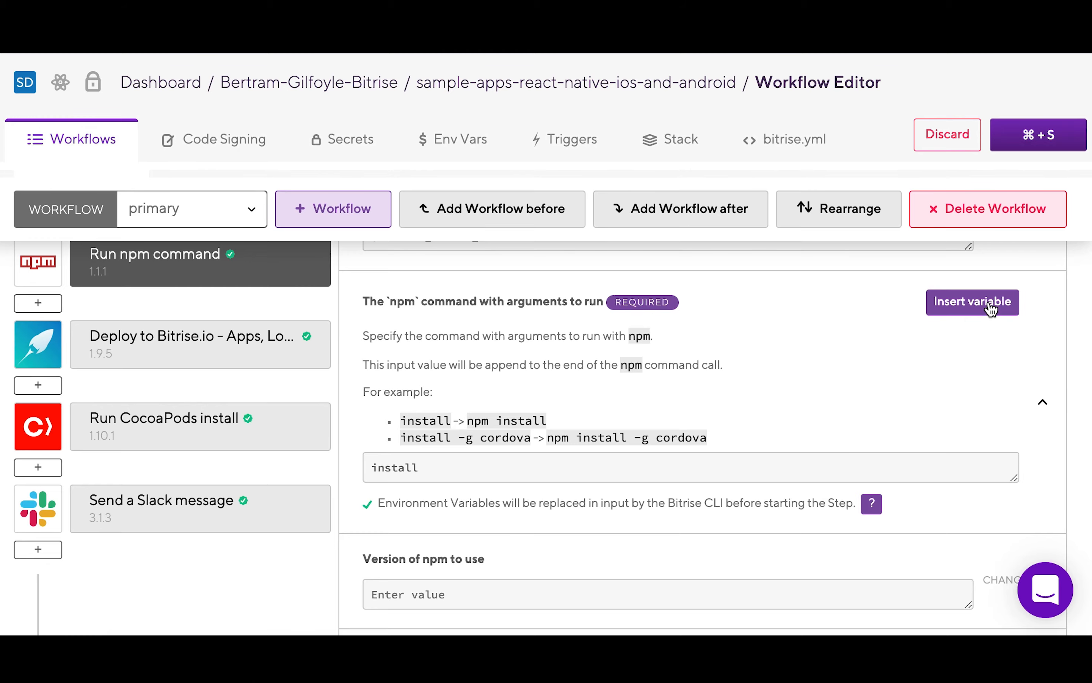
click(990, 305)
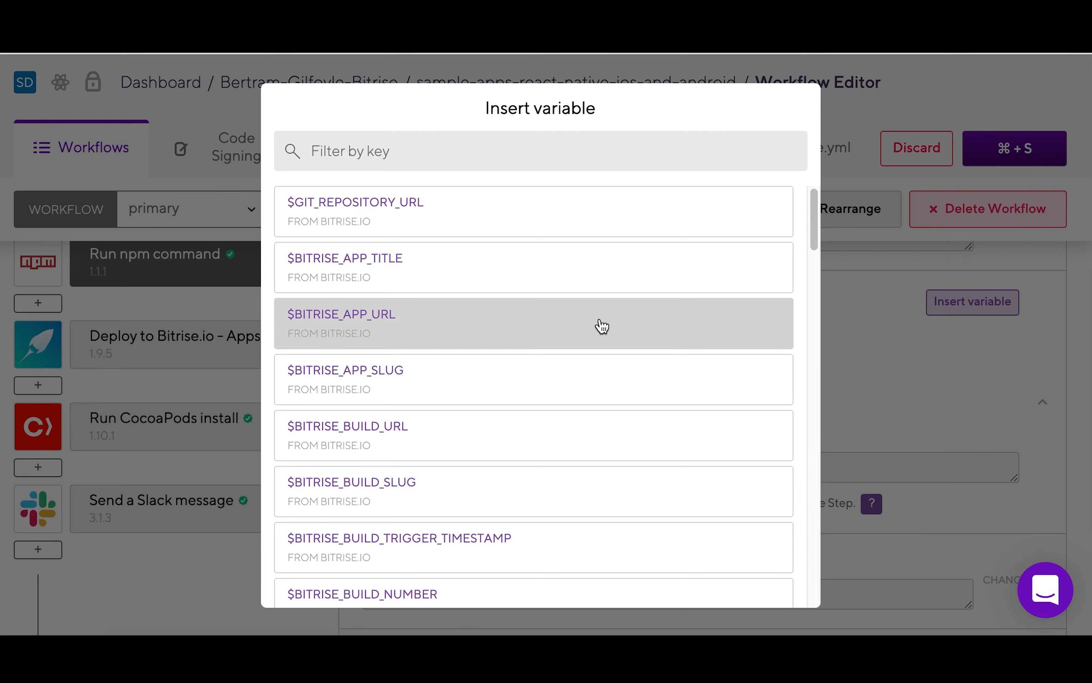
Step: Browse the Insert variable list, then dismiss it
scroll(602, 326, down, 20)
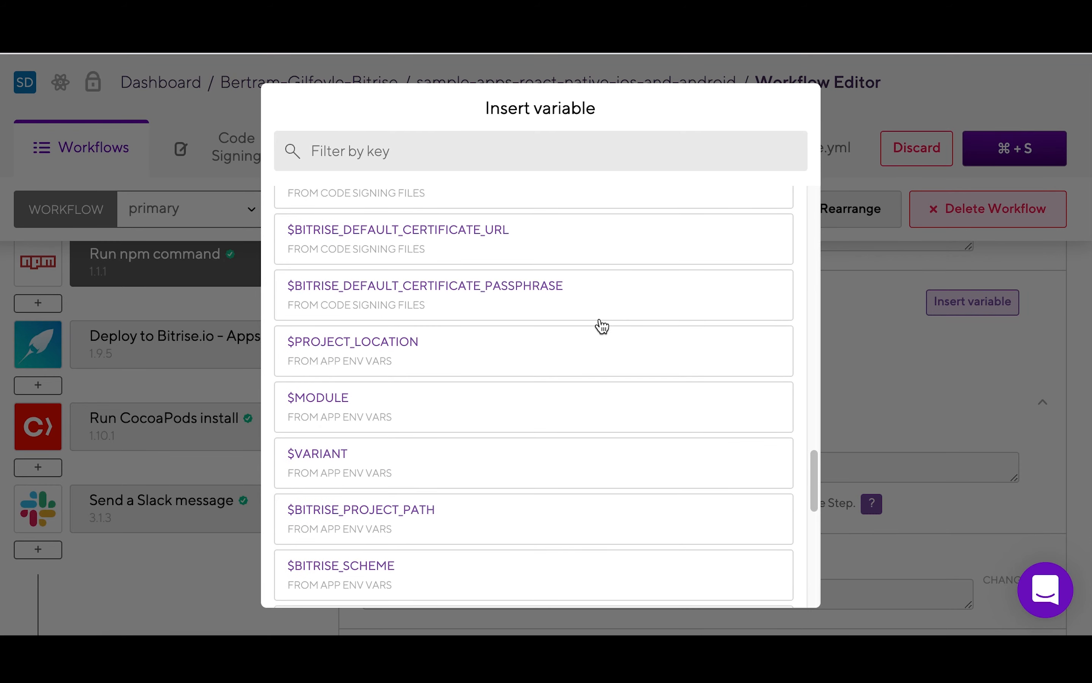
scroll(602, 326, up, 20)
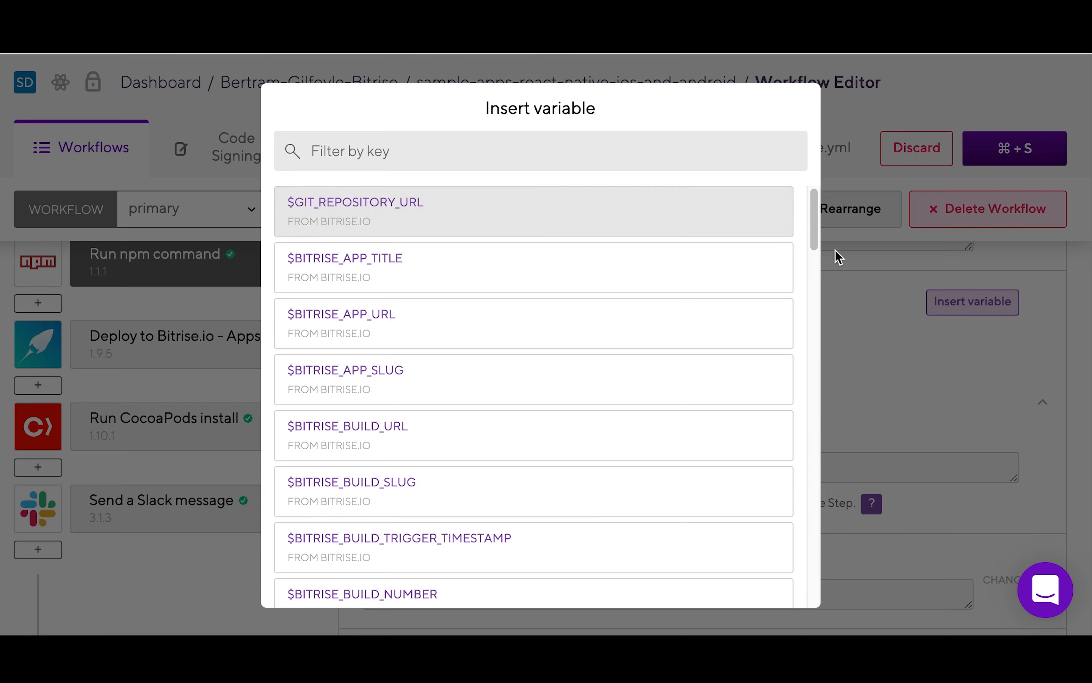
click(857, 301)
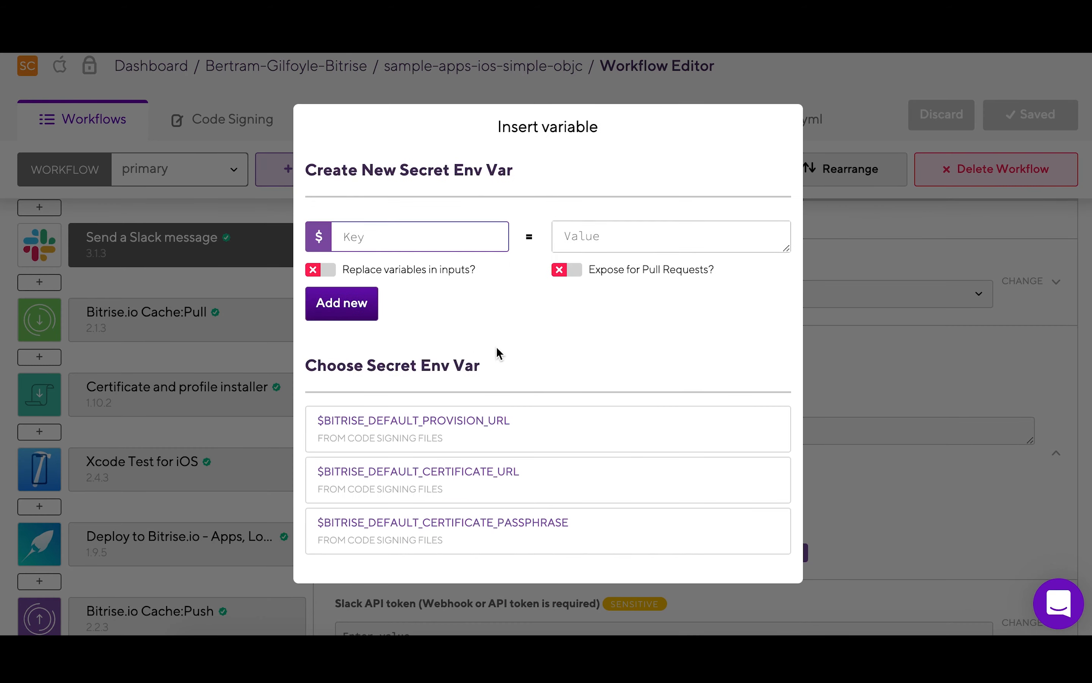
Step: Add a secret env var with key 'topsecret' and its secret value entered
click(442, 246)
text(topsecret)
click(589, 240)
text(12345678)
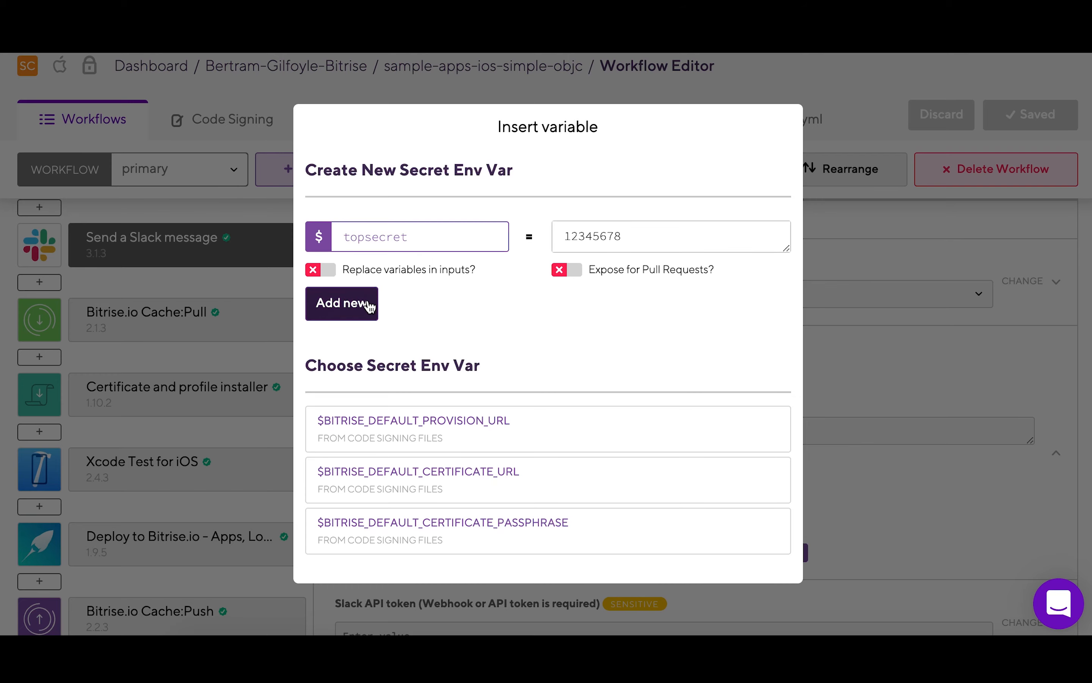
click(366, 302)
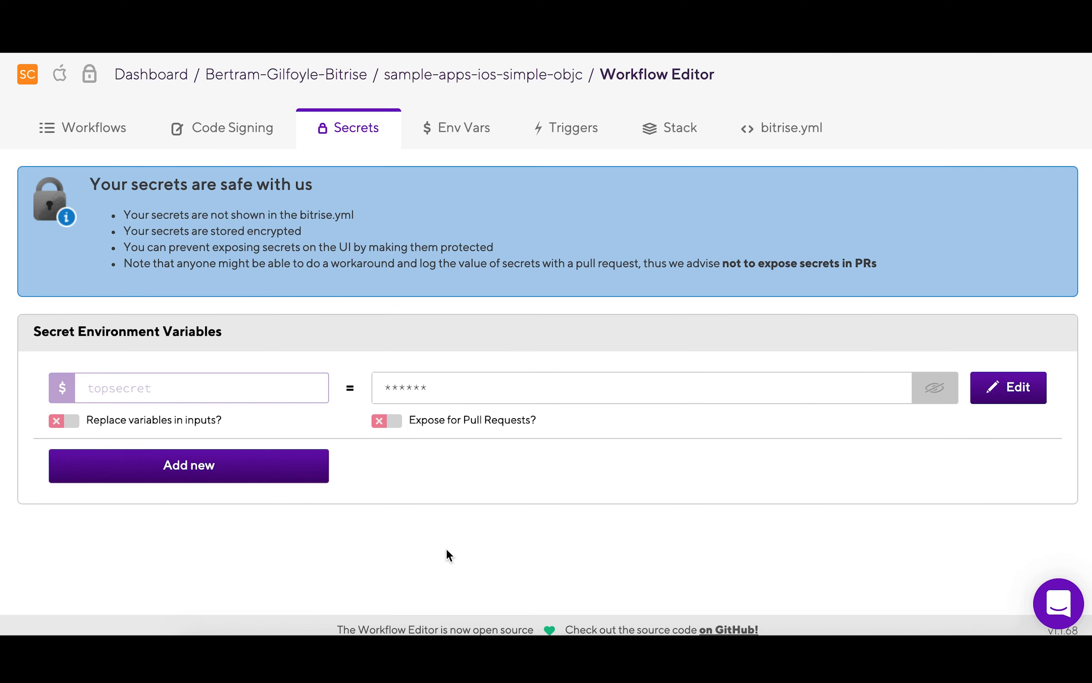
Step: Make the topsecret secret protected, confirming the irreversible change
click(1012, 388)
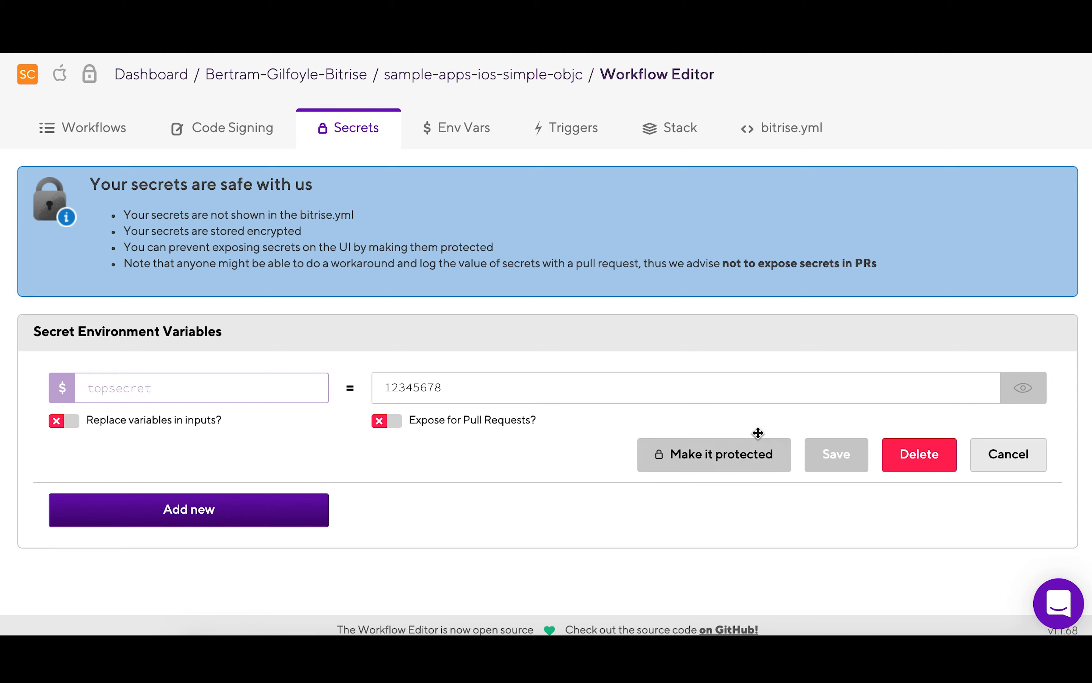
click(719, 462)
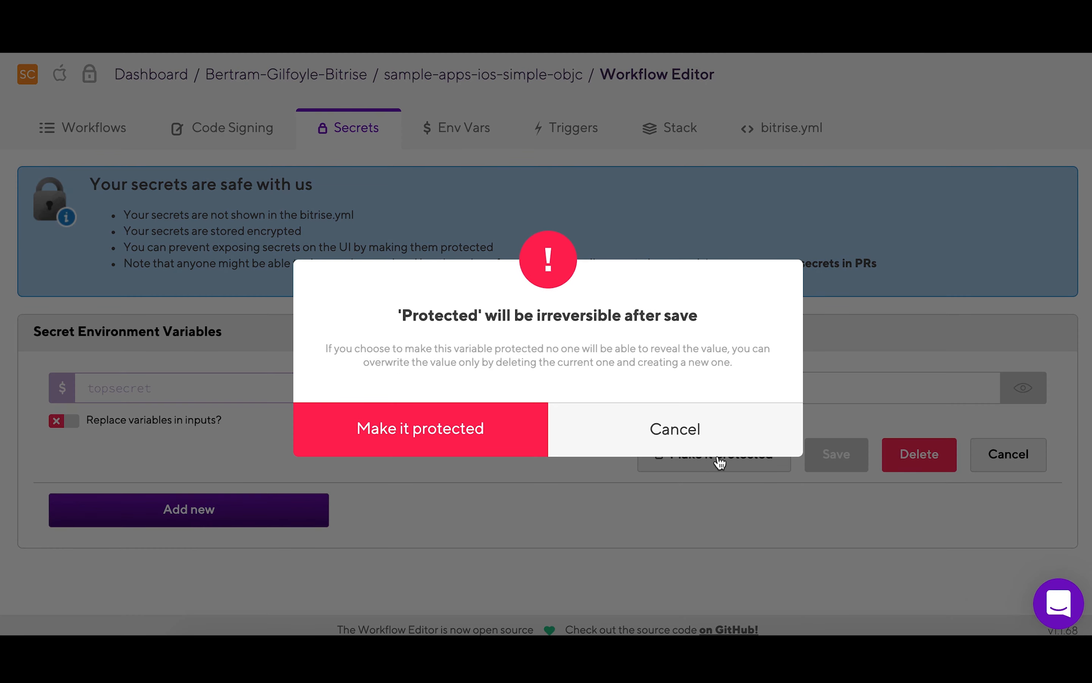
click(450, 427)
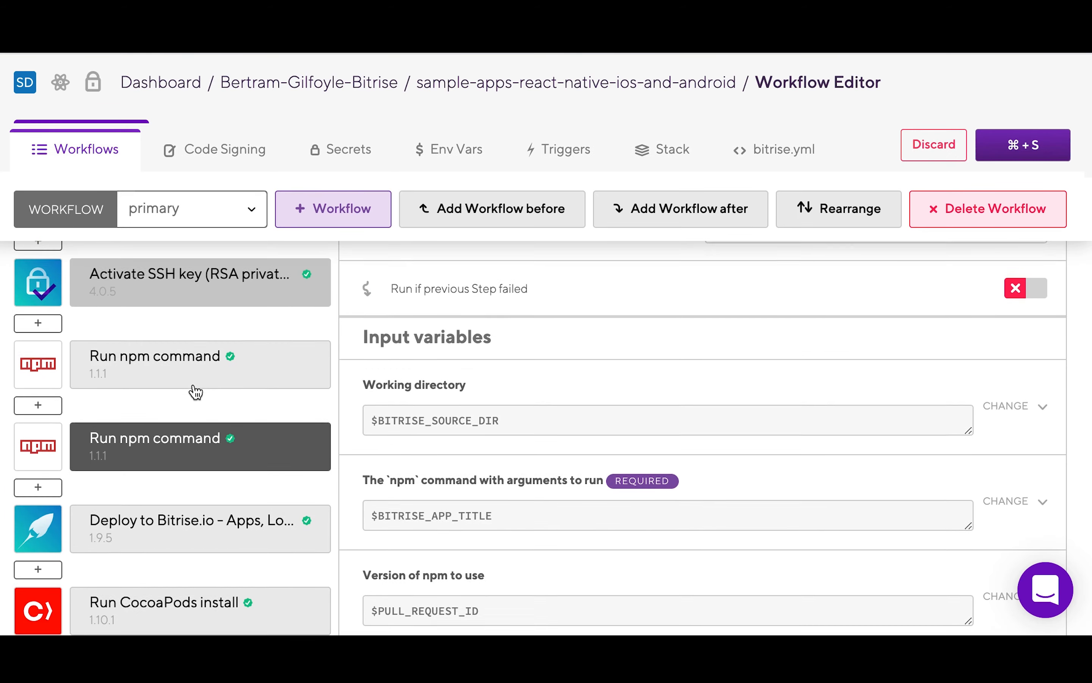
scroll(195, 392, down, 2)
drag(182, 285, 182, 389)
scroll(181, 389, up, 8)
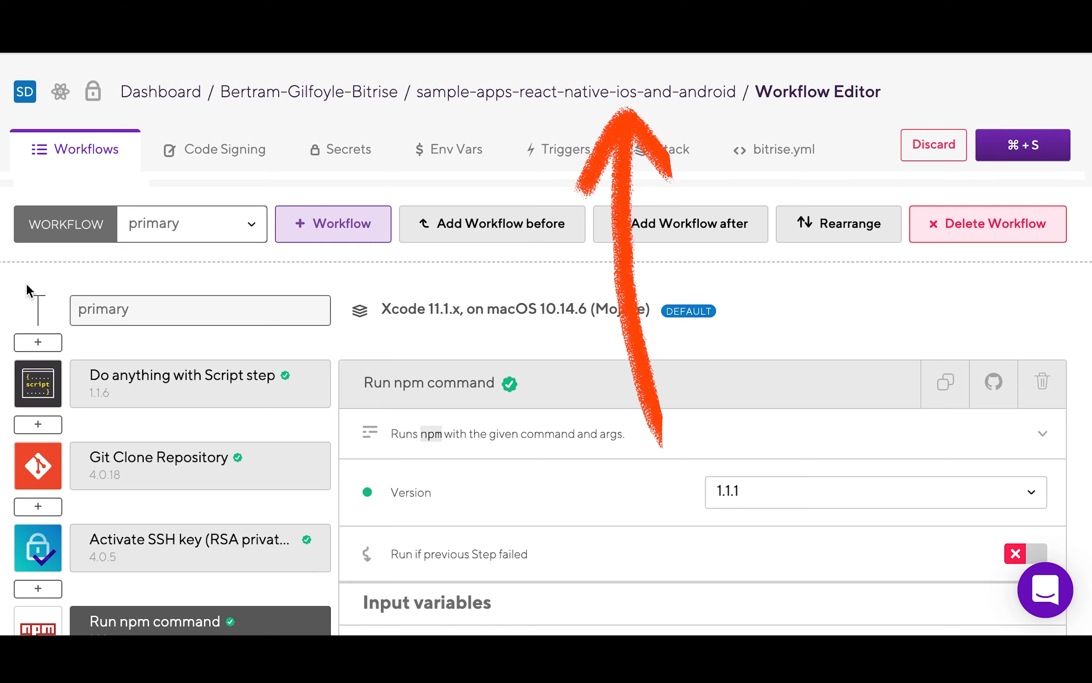
Step: From the app's Builds page, open Start/Schedule a Build to configure a build on branch master
click(565, 90)
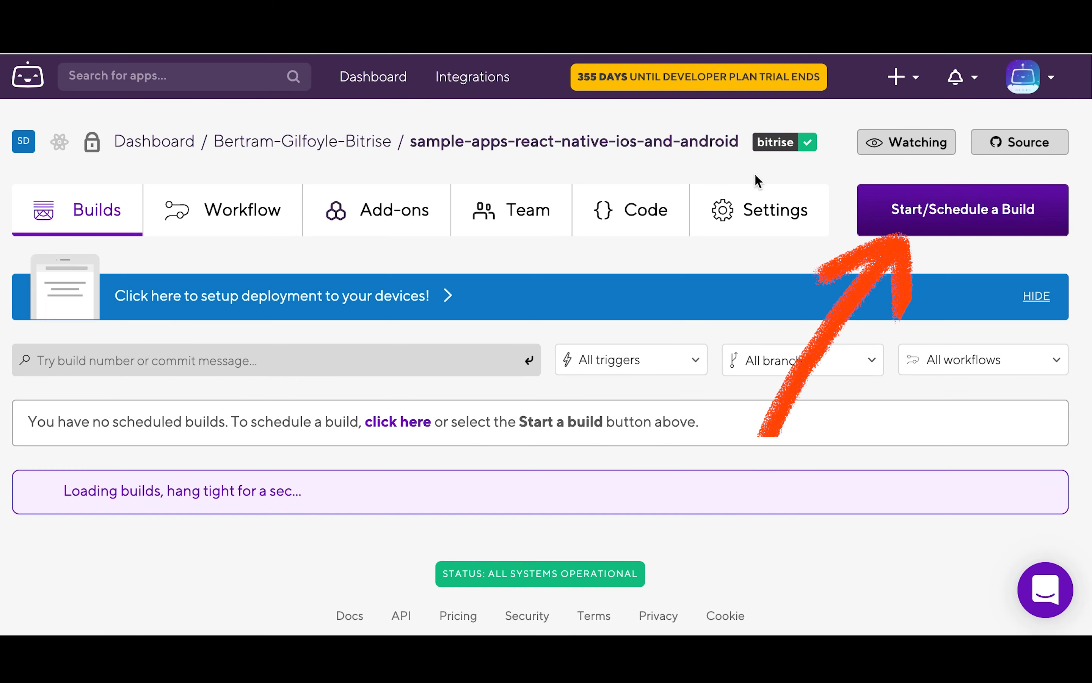
click(960, 214)
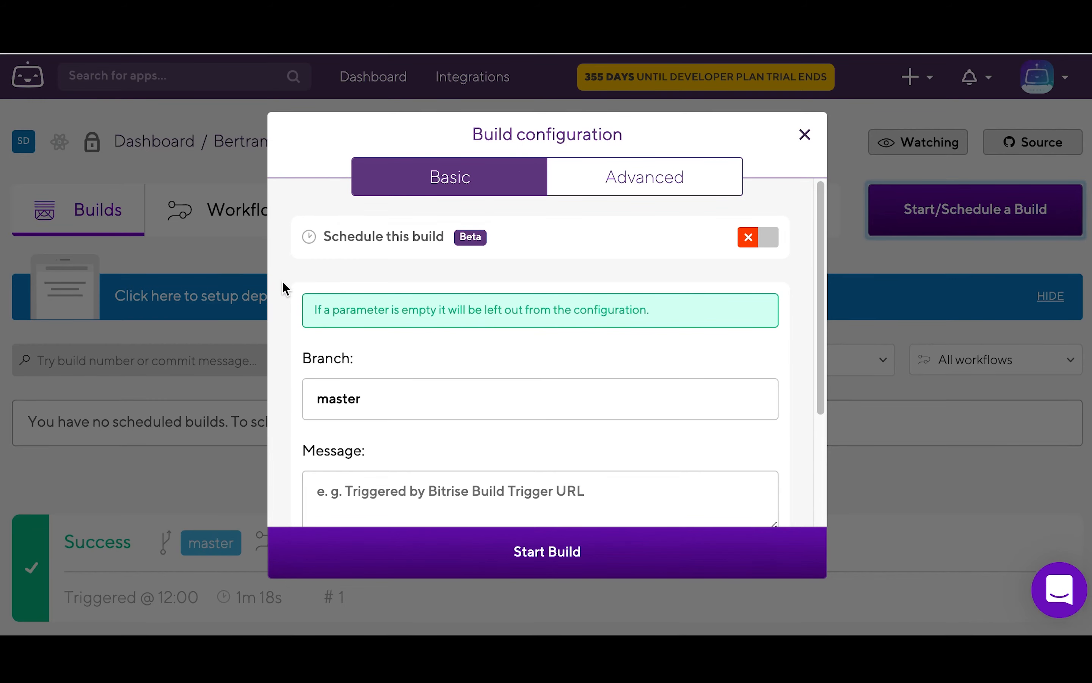
scroll(286, 289, down, 3)
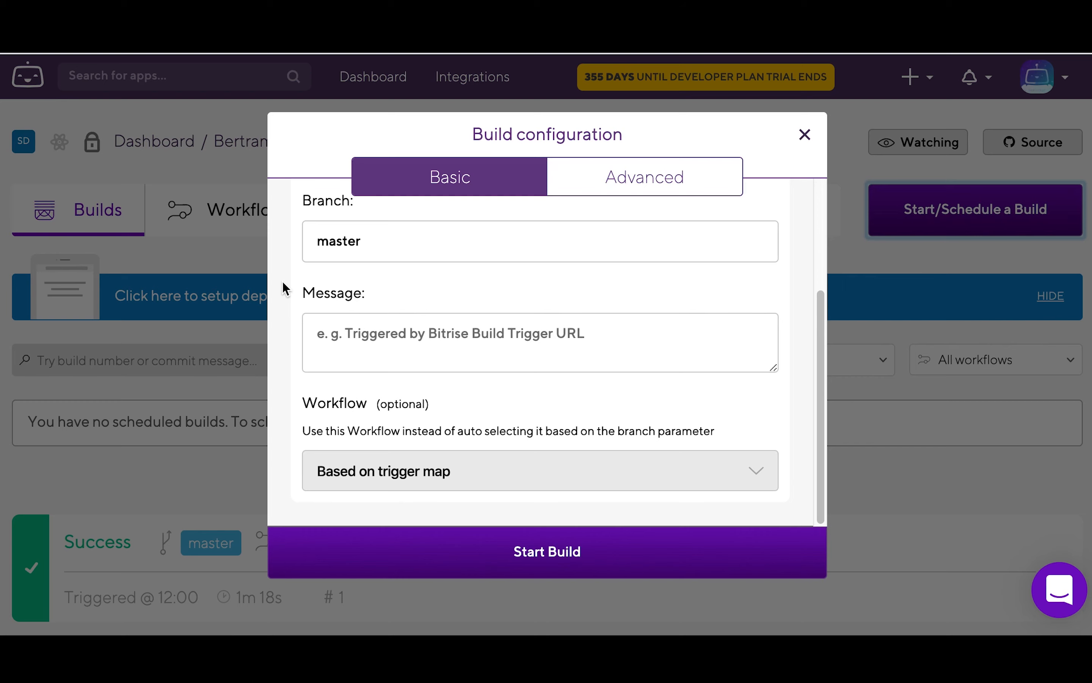